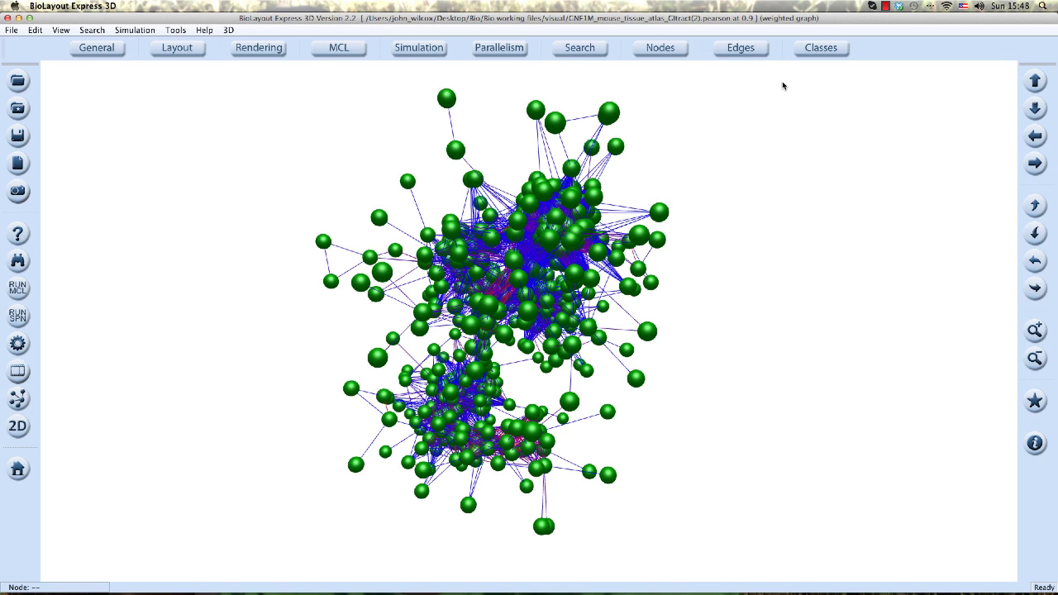
# Select the nodes in the upper part of the network and recolor them red, overriding the class colors.
pyautogui.moveTo(782, 82); pyautogui.dragTo(240, 258)
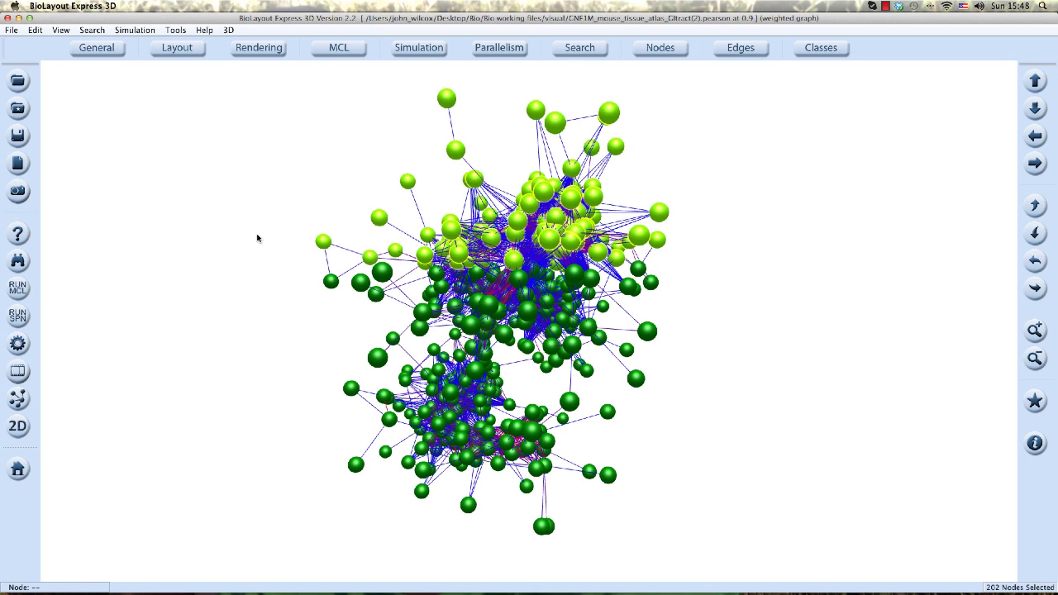
pyautogui.click(661, 48)
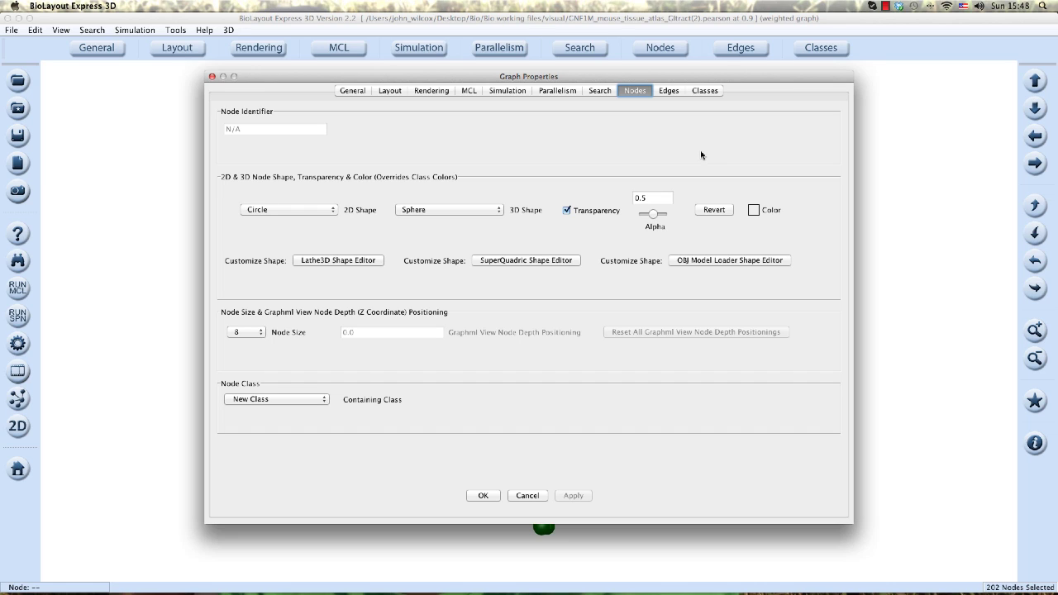
pyautogui.click(754, 212)
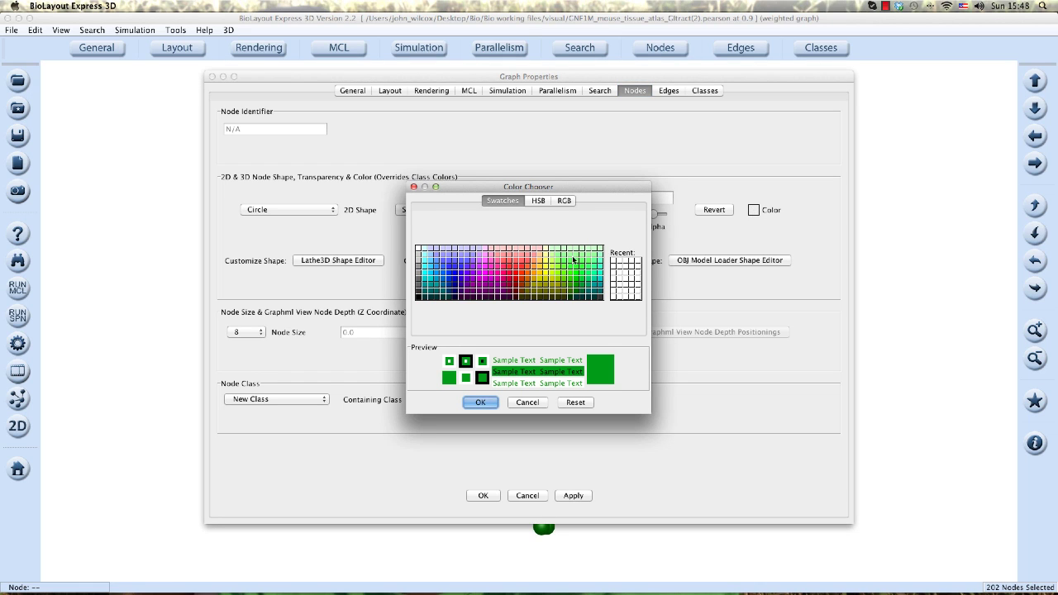
pyautogui.click(511, 274)
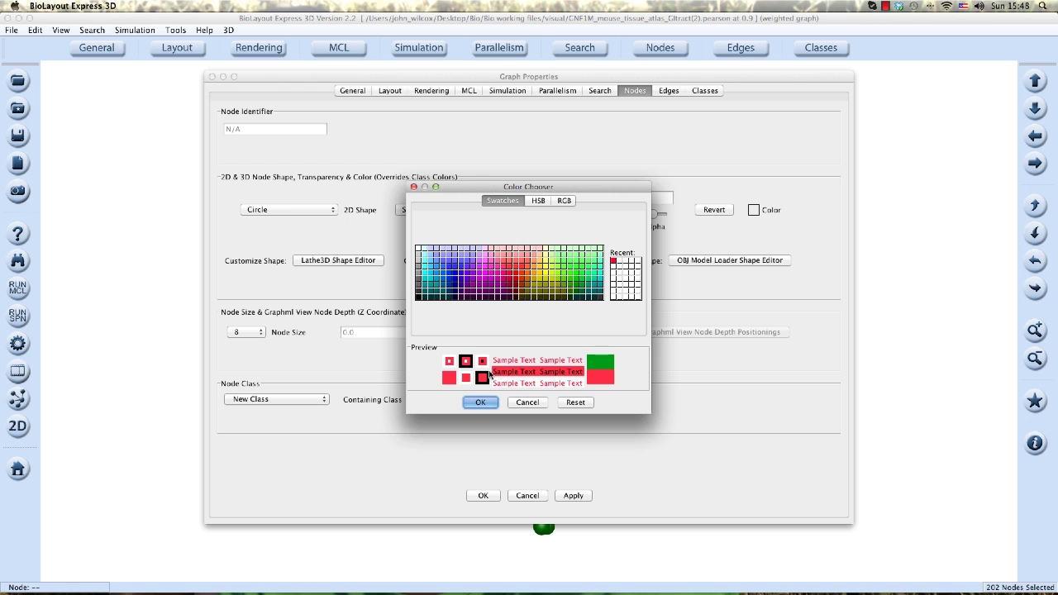
pyautogui.click(487, 403)
pyautogui.click(574, 496)
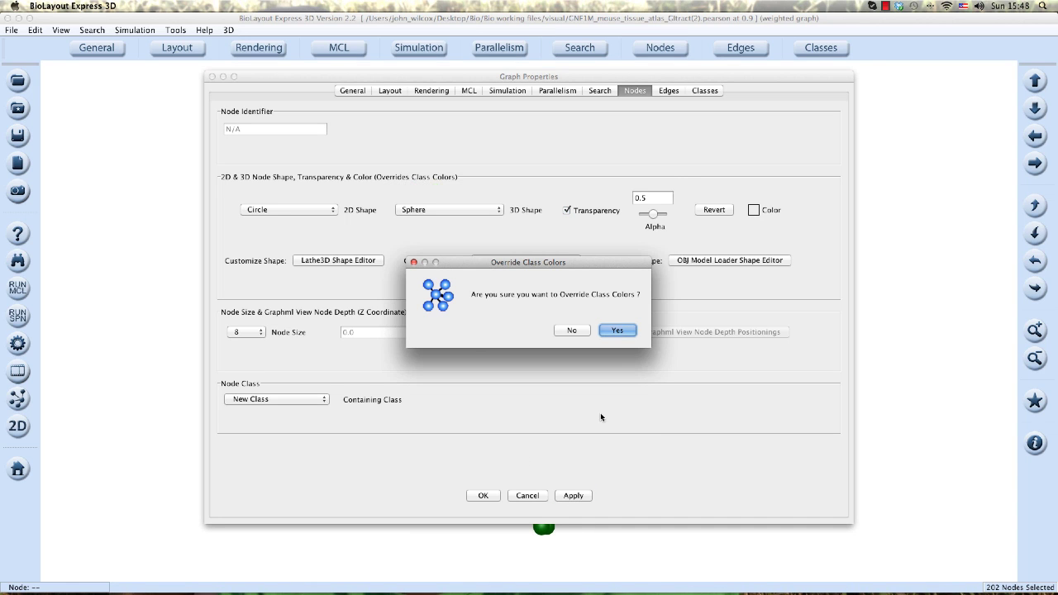
pyautogui.click(620, 330)
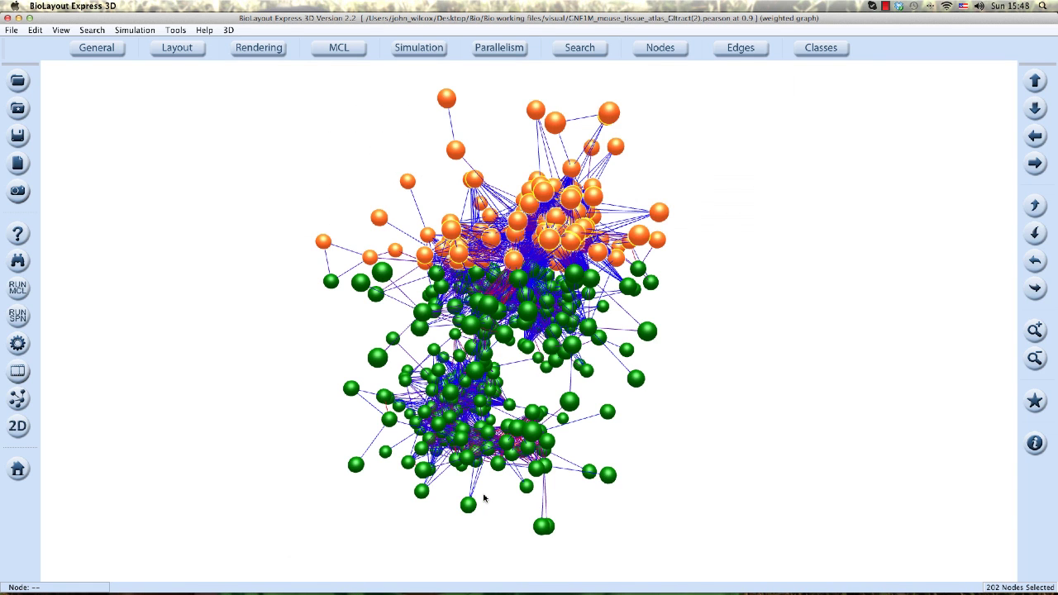
pyautogui.click(483, 496)
# Select the green nodes across the network's middle and lower part and recolor them blue, overriding the class colors.
pyautogui.moveTo(767, 279); pyautogui.dragTo(255, 442)
pyautogui.click(665, 47)
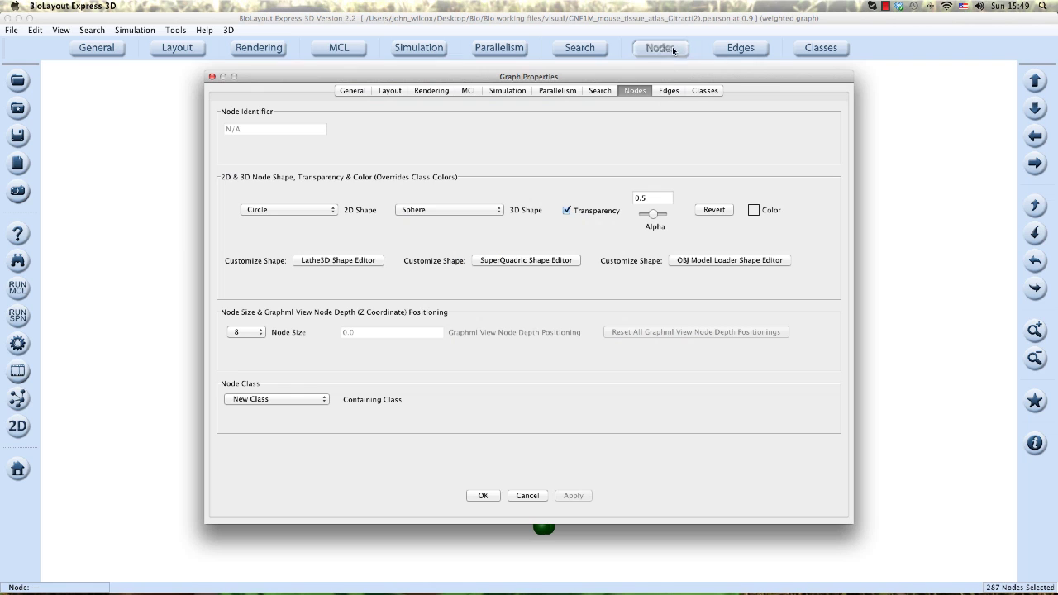
pyautogui.click(754, 210)
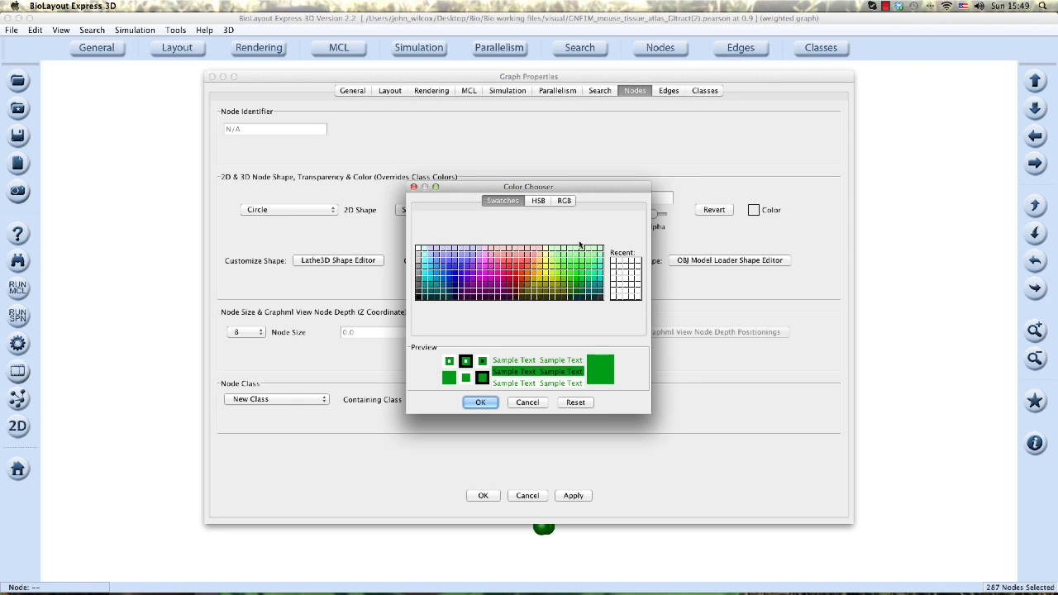
pyautogui.click(444, 284)
pyautogui.click(481, 403)
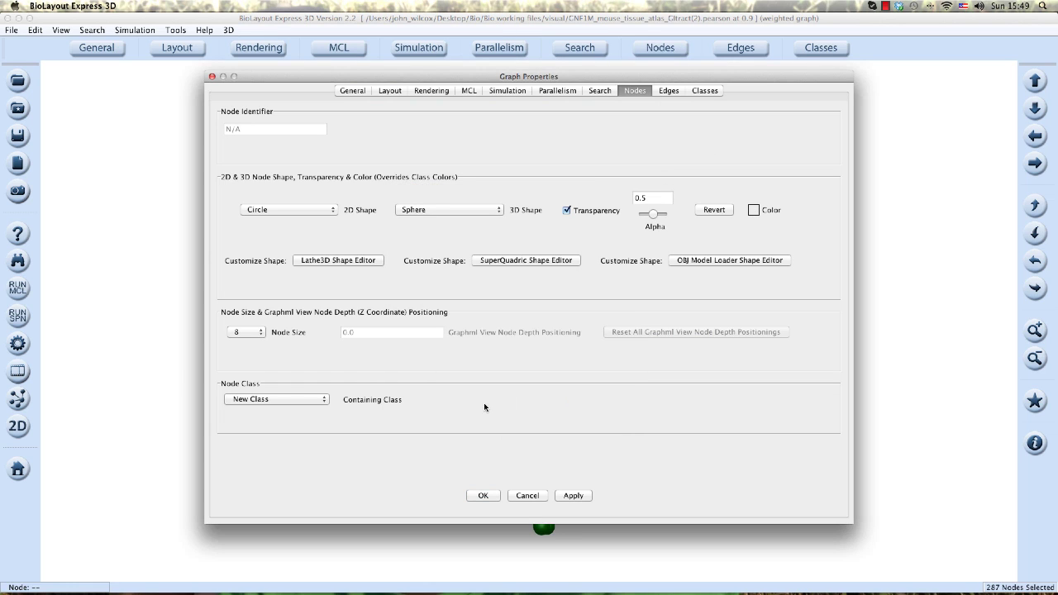
pyautogui.click(574, 496)
pyautogui.click(618, 331)
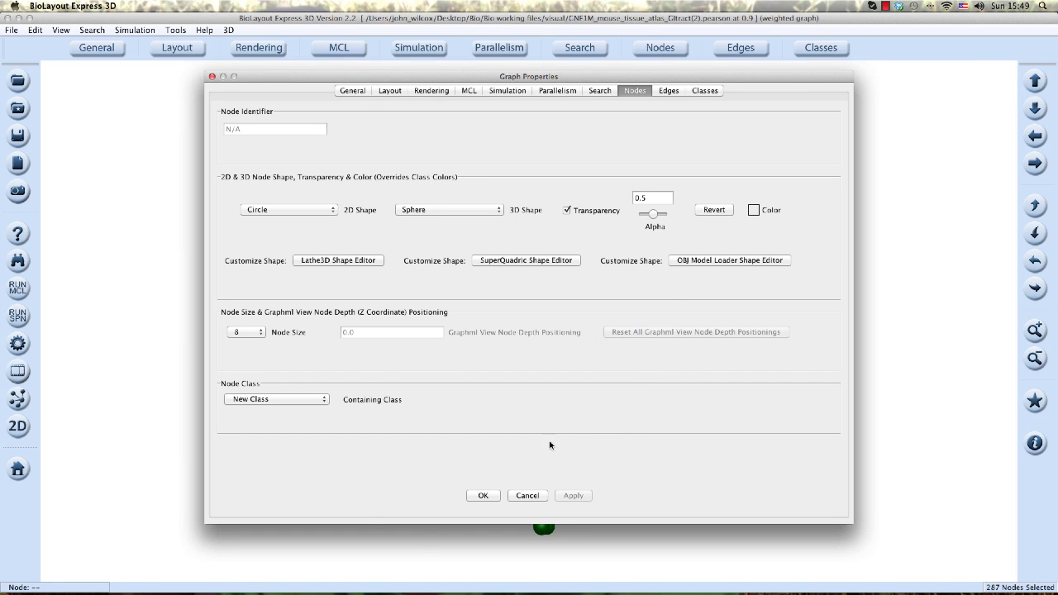
pyautogui.click(486, 498)
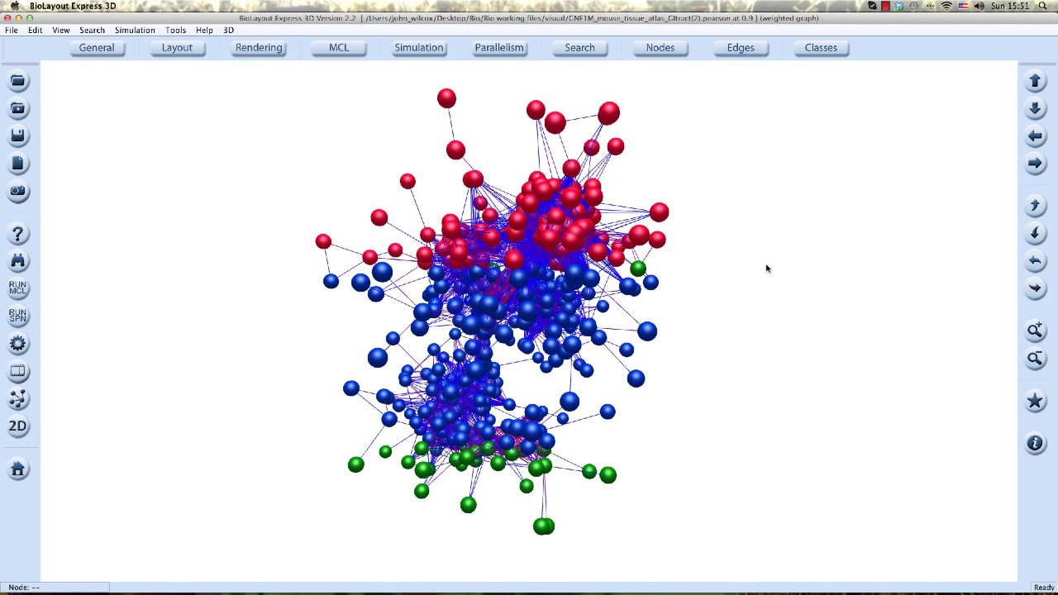
# Select the band of nodes across the network's middle, revert their color override, and clear the selection.
pyautogui.moveTo(770, 259); pyautogui.dragTo(272, 350)
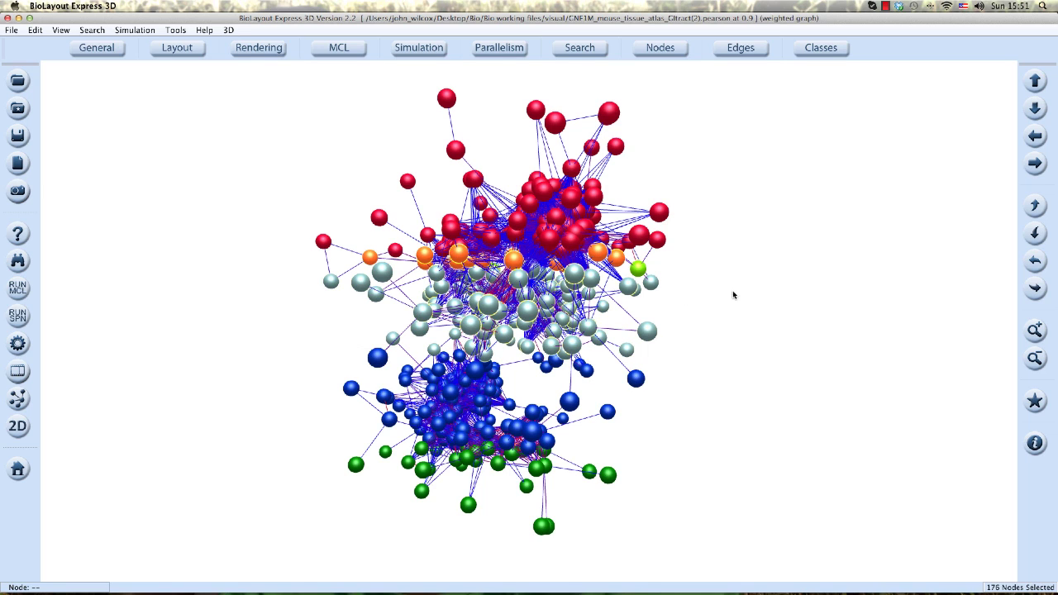
pyautogui.click(669, 47)
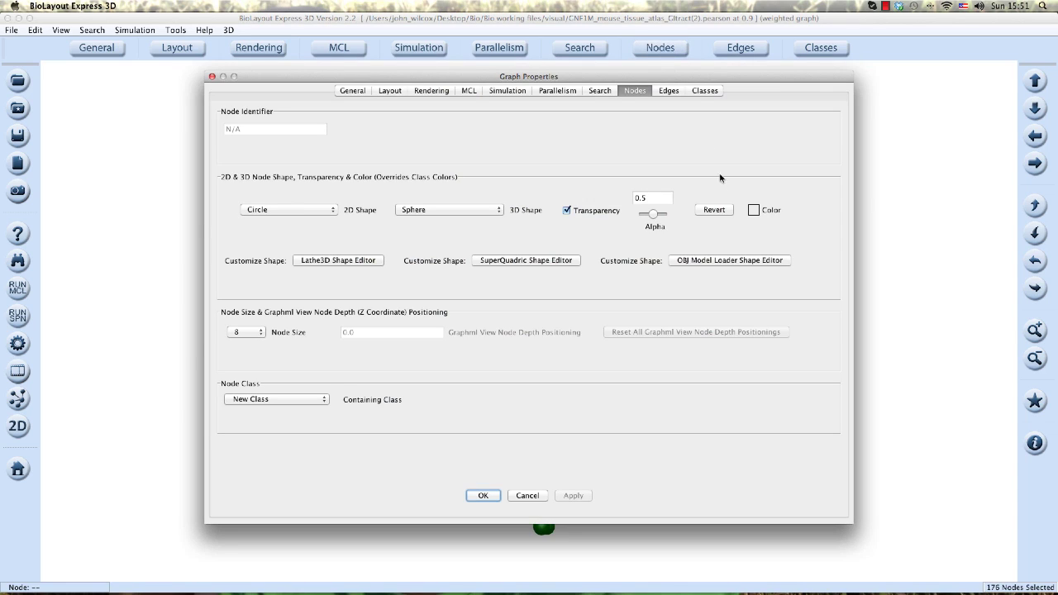
pyautogui.click(718, 211)
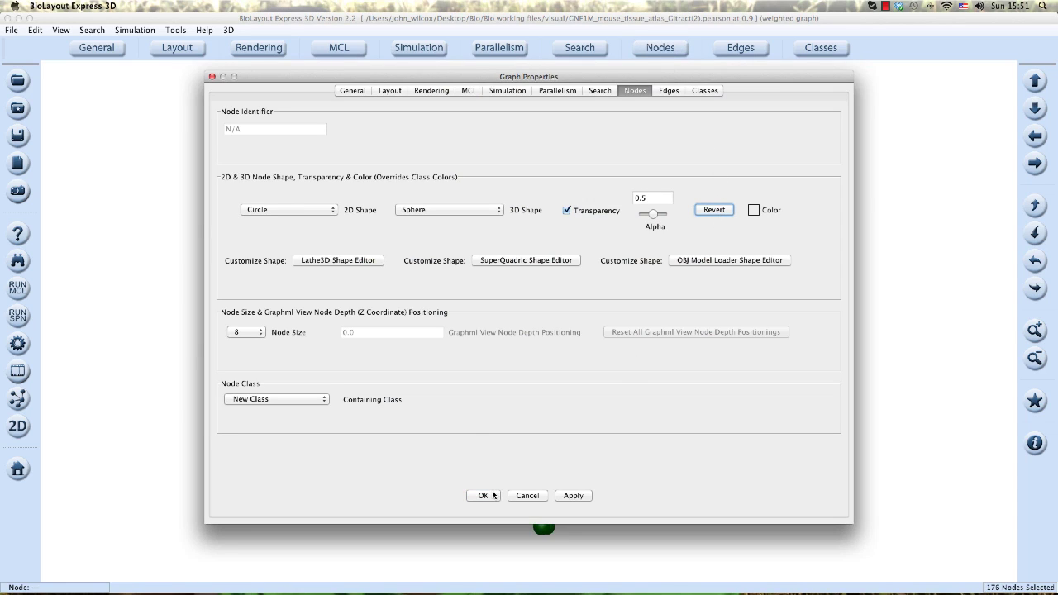
pyautogui.click(574, 496)
pyautogui.click(488, 499)
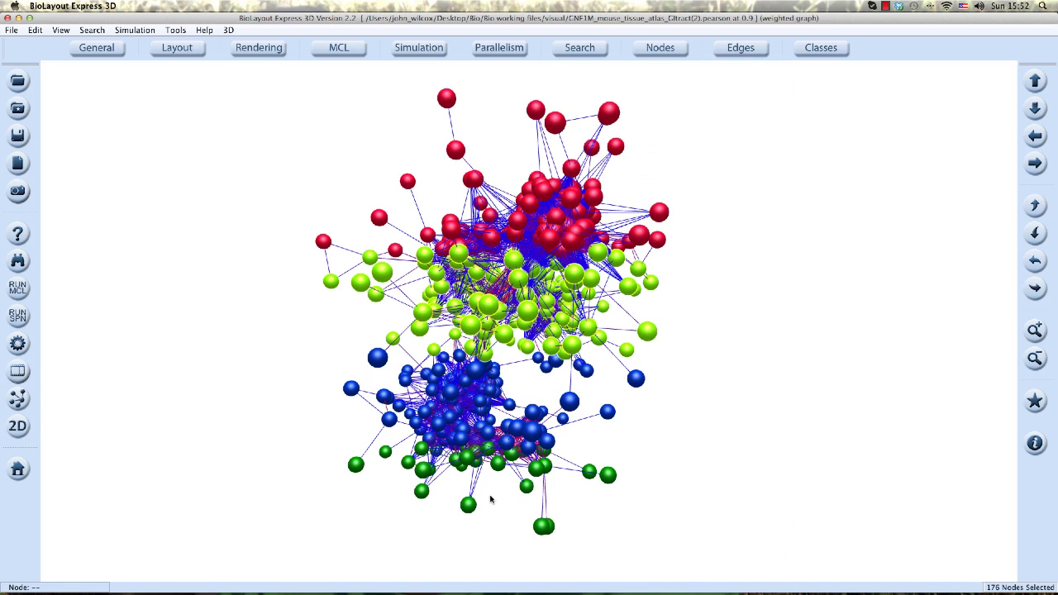
pyautogui.click(754, 418)
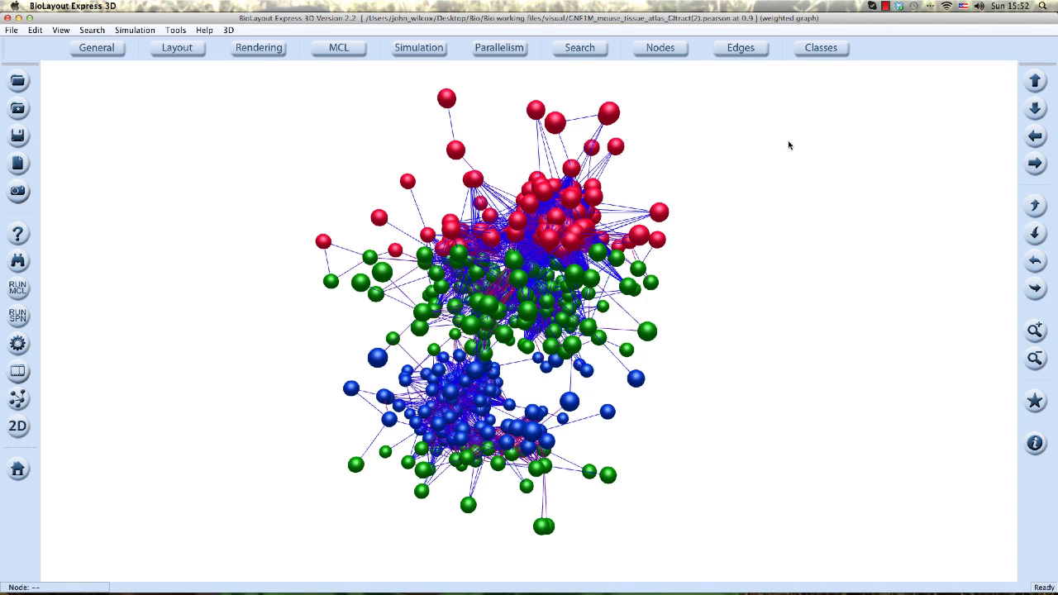
# Select the red nodes at the top of the network and set their node size to 5.
pyautogui.moveTo(794, 89); pyautogui.dragTo(321, 225)
pyautogui.click(668, 47)
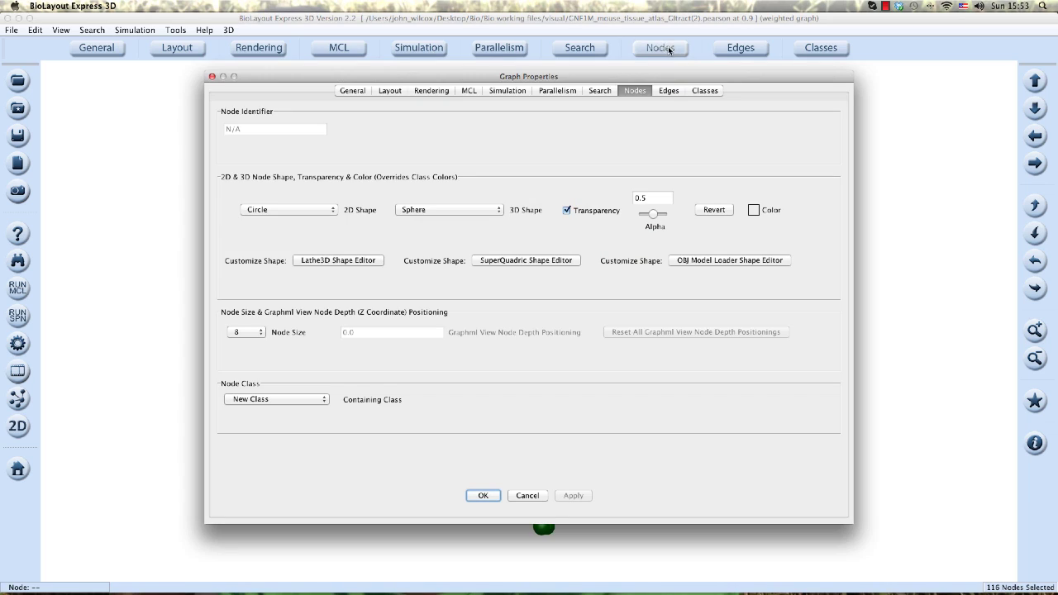
pyautogui.click(262, 332)
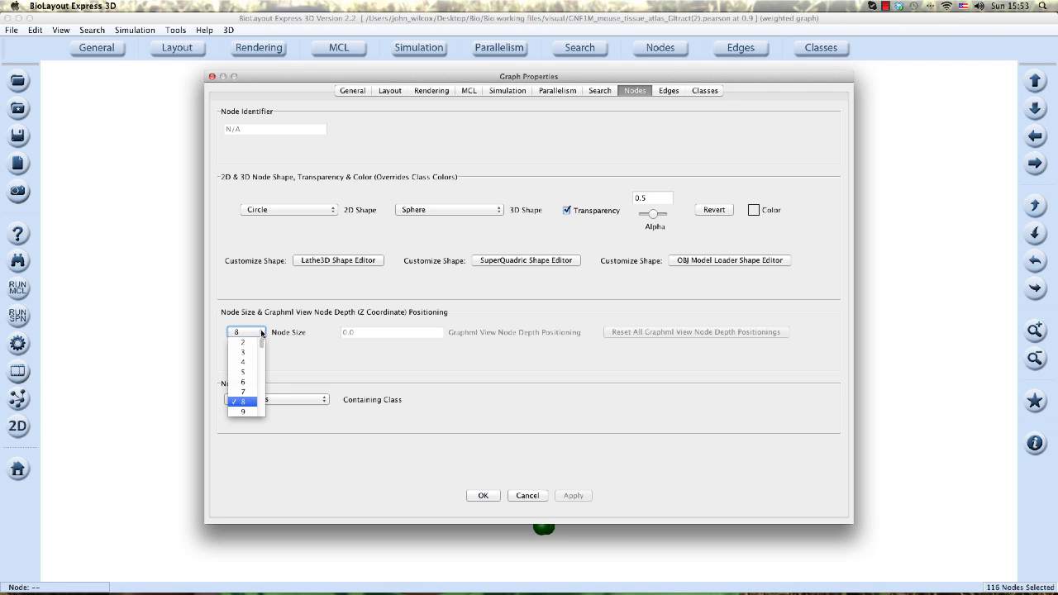
pyautogui.click(244, 372)
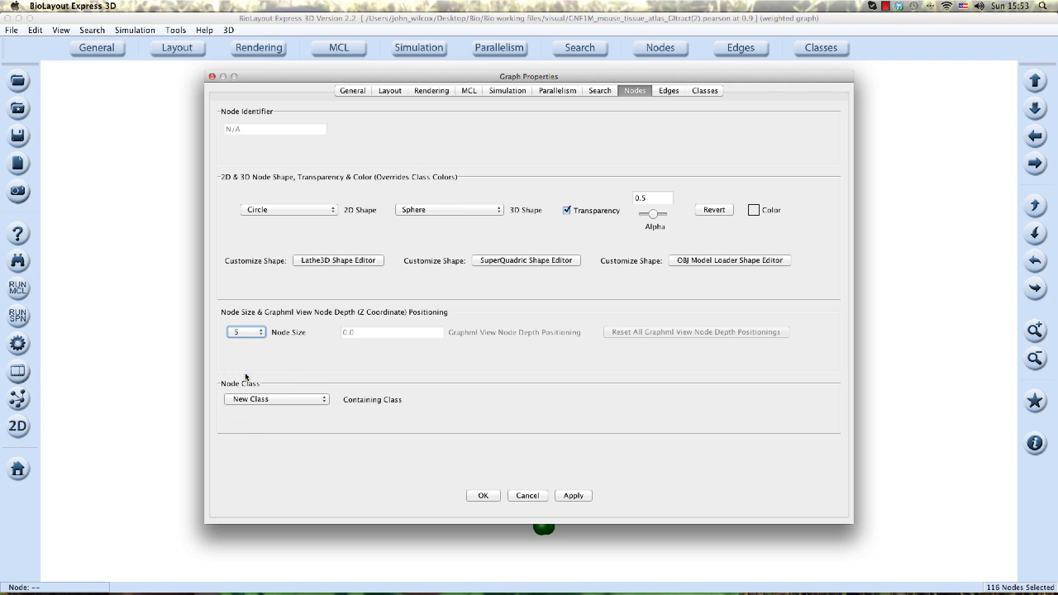
pyautogui.click(571, 496)
pyautogui.click(482, 496)
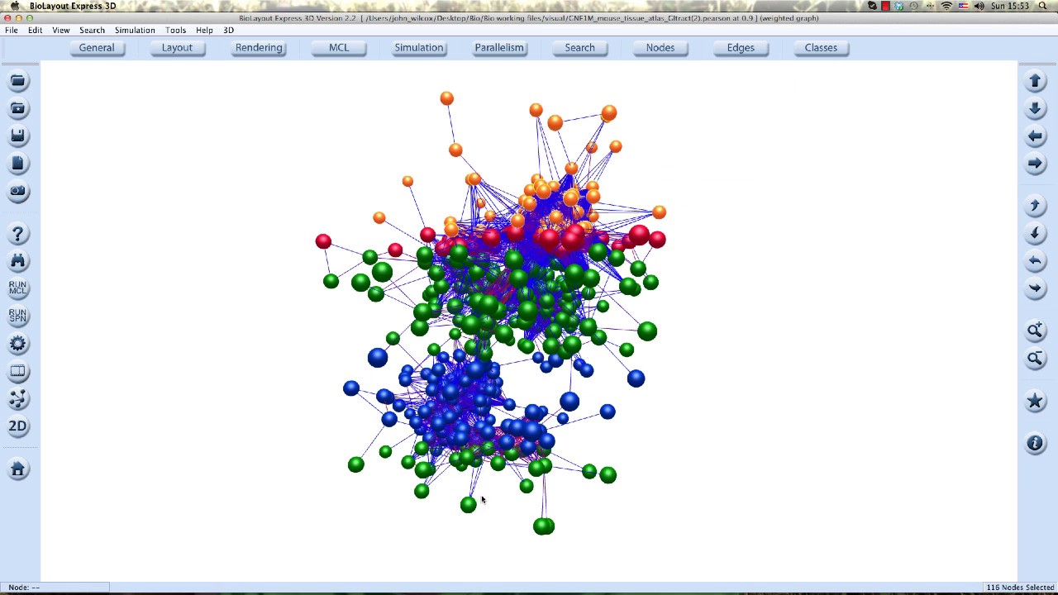
# Set the node size of the selected band across the network's middle to 11.
pyautogui.click(640, 52)
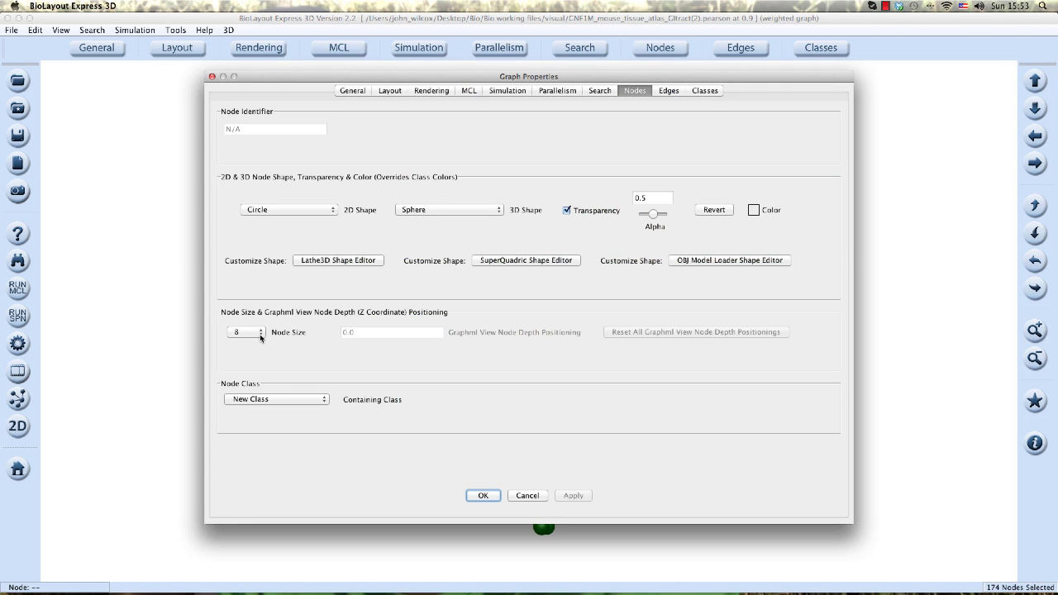
pyautogui.click(262, 333)
pyautogui.scroll(-3, 263, 345)
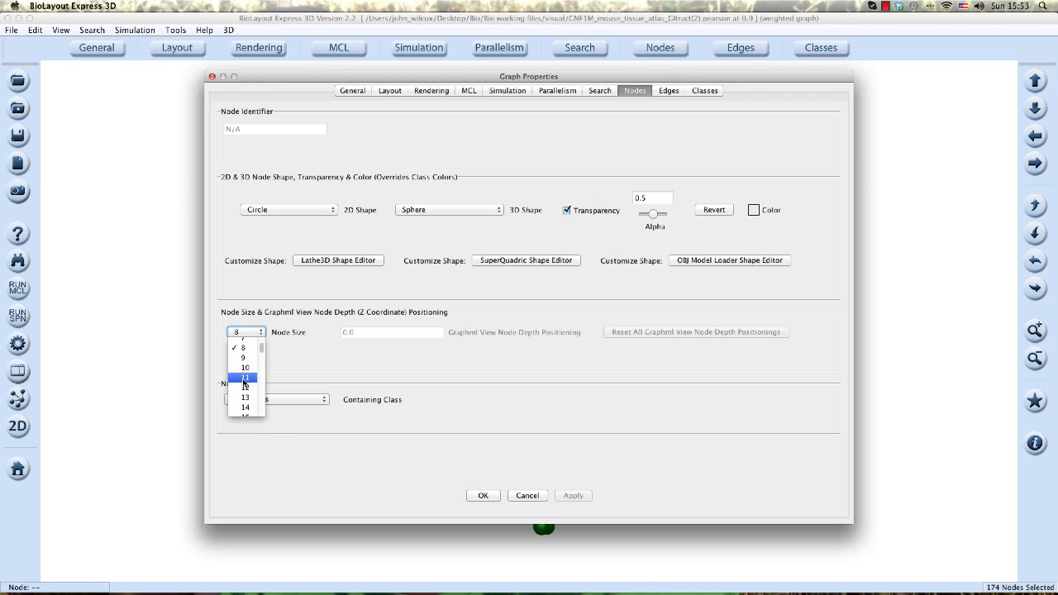
pyautogui.click(244, 380)
pyautogui.click(573, 496)
pyautogui.click(486, 496)
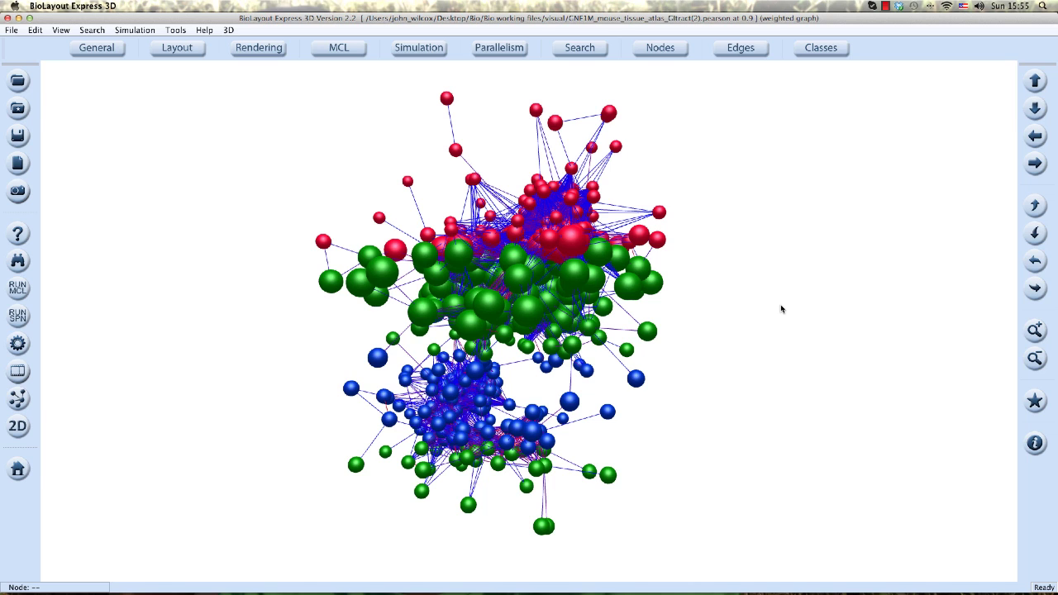
# Select the upper portion of the enlarged middle nodes, change their 3D shape to Cube, and clear the selection.
pyautogui.click(662, 48)
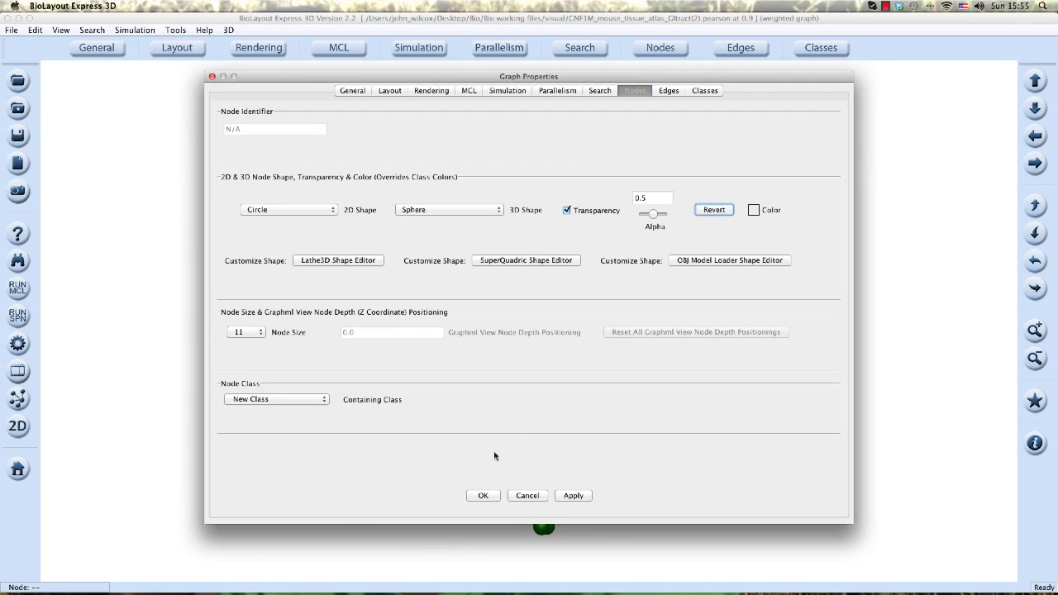
pyautogui.click(485, 496)
pyautogui.moveTo(752, 255); pyautogui.dragTo(253, 295)
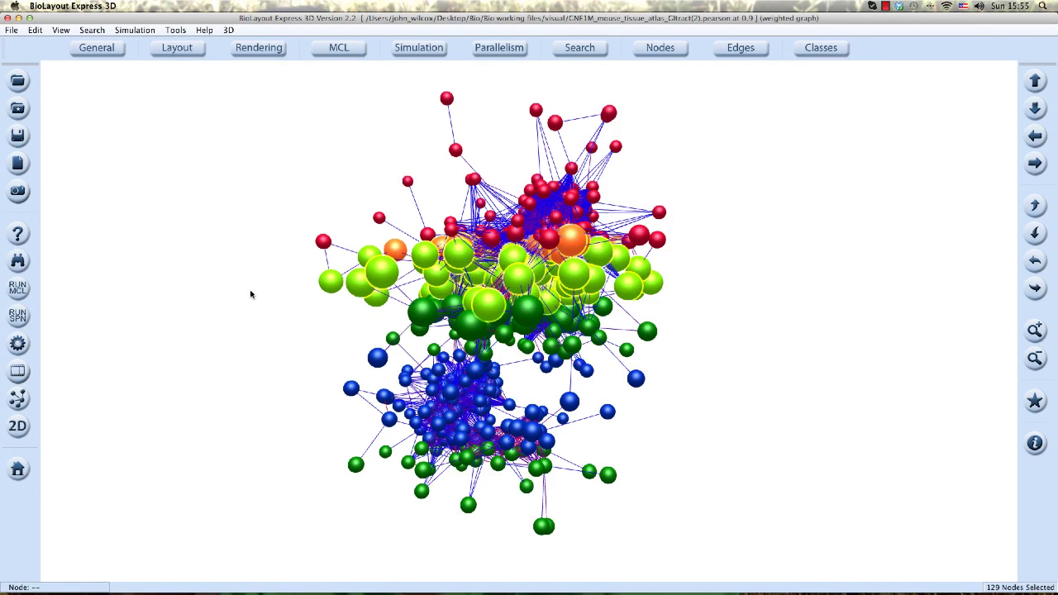
pyautogui.click(663, 47)
pyautogui.click(463, 210)
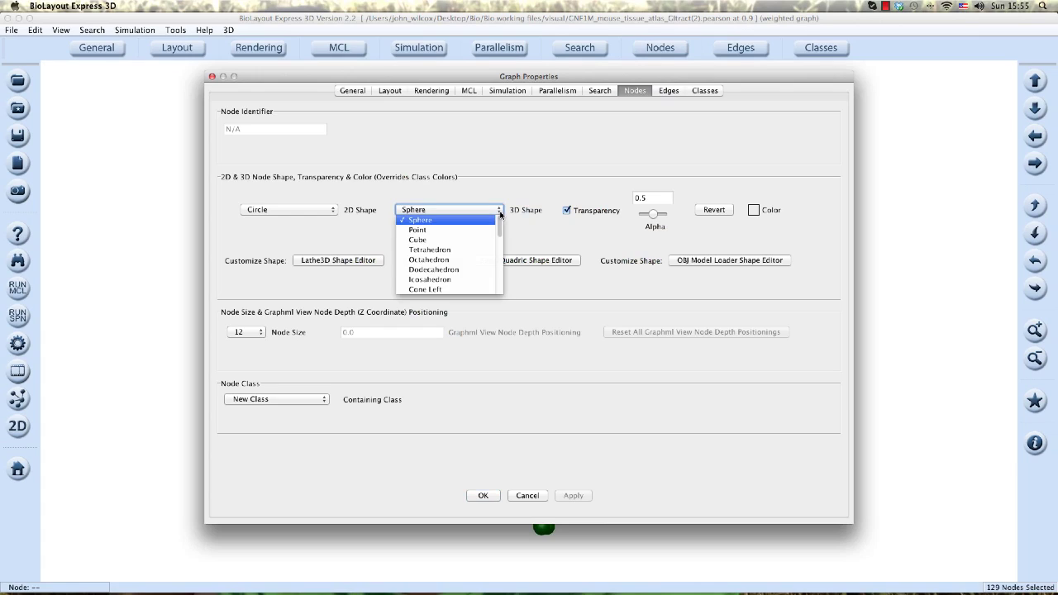
pyautogui.click(465, 240)
pyautogui.click(572, 496)
pyautogui.click(483, 497)
pyautogui.click(797, 341)
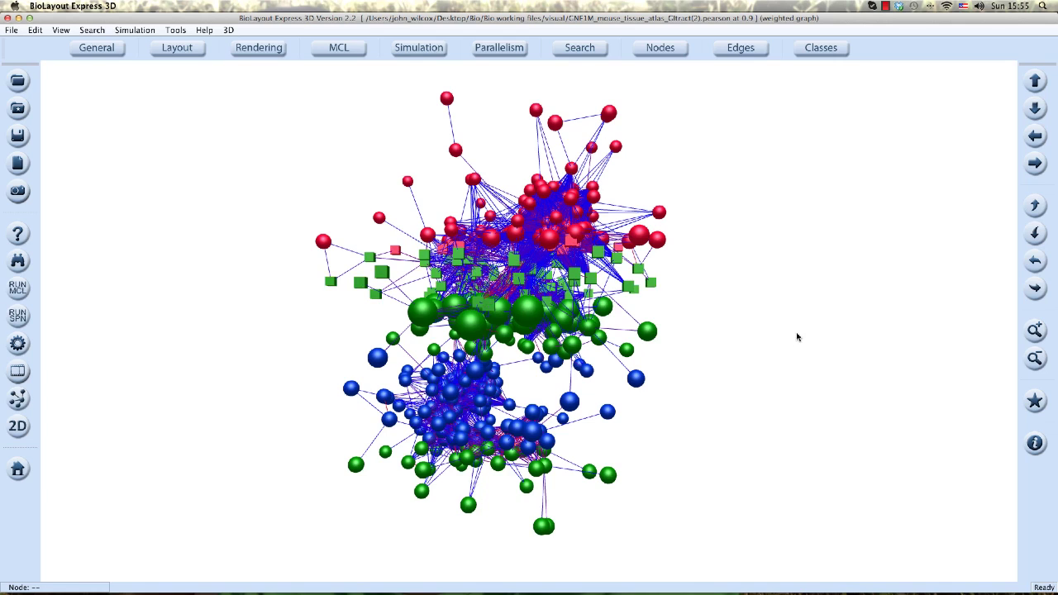
# Select the band of nodes just below the upper cube nodes and set their 3D shape to Dodecahedron.
pyautogui.moveTo(773, 294); pyautogui.dragTo(253, 359)
pyautogui.click(660, 47)
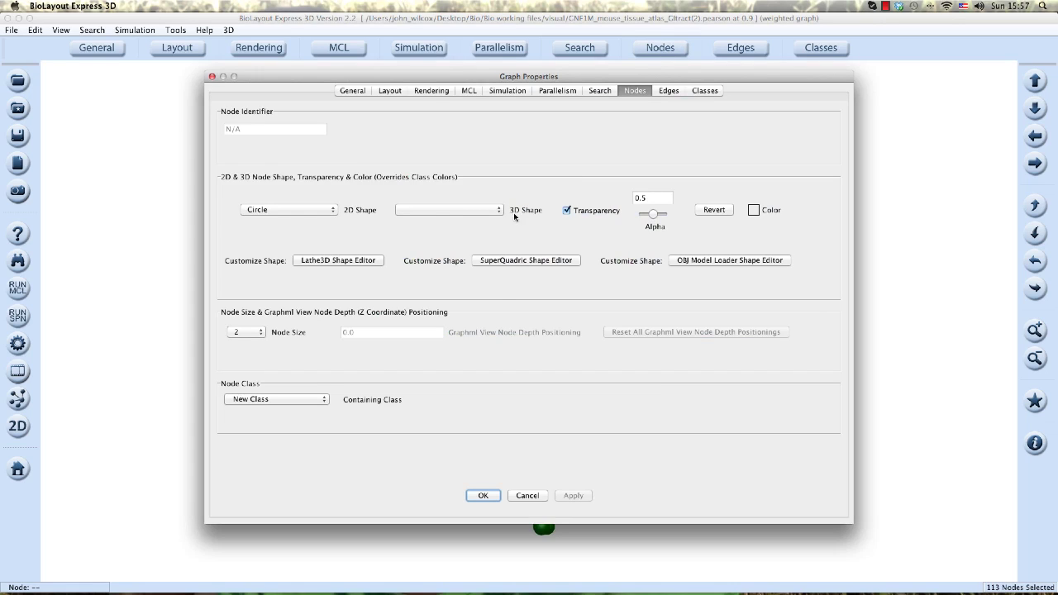
pyautogui.click(498, 210)
pyautogui.scroll(6, 463, 256)
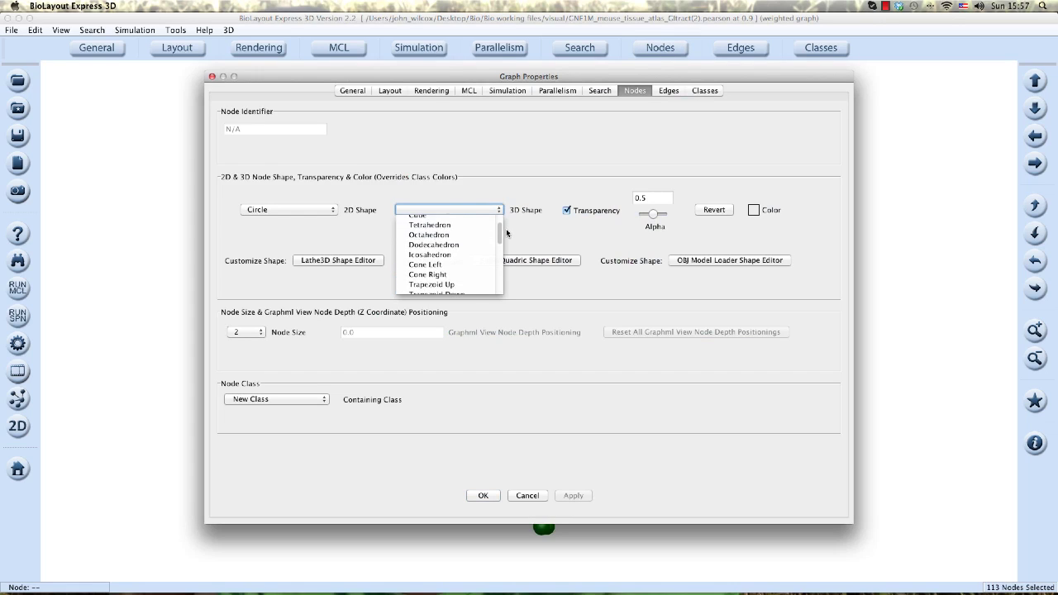
pyautogui.click(456, 247)
pyautogui.click(483, 496)
pyautogui.scroll(5, 758, 331)
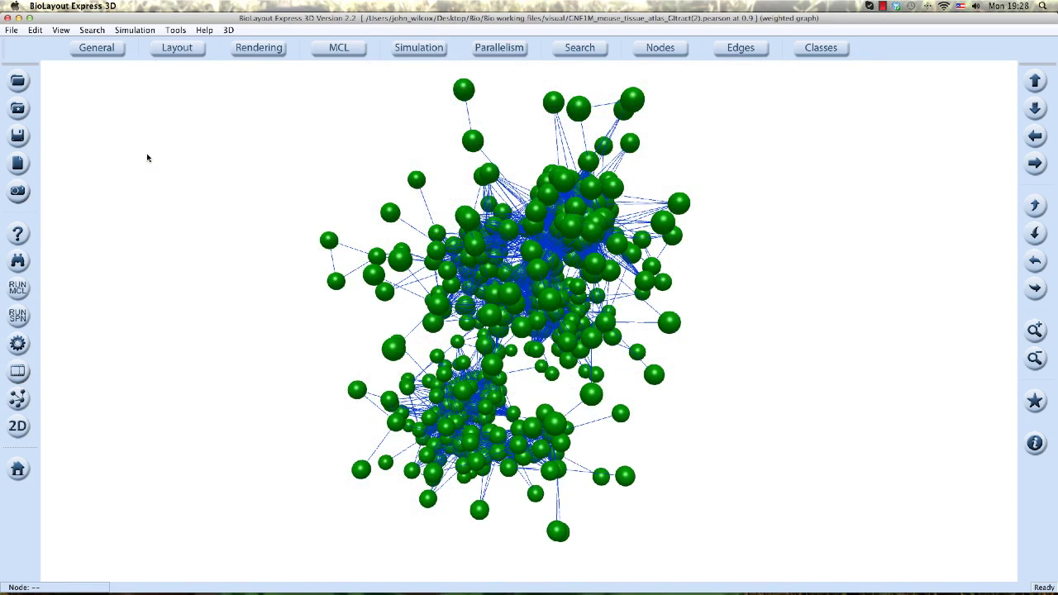
# Show the names of all nodes and inspect the labels up close.
pyautogui.click(59, 31)
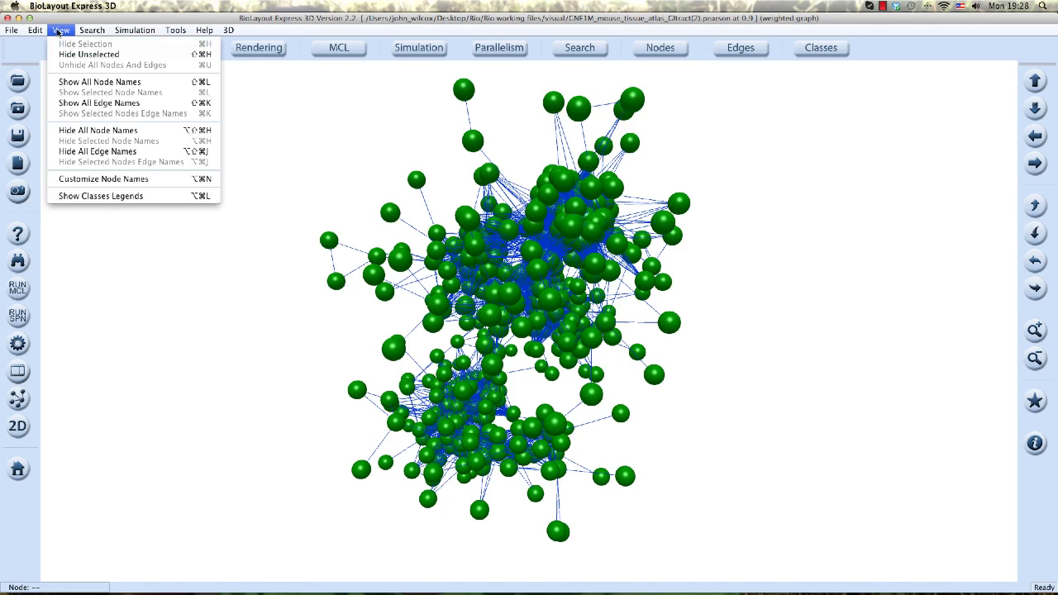
pyautogui.click(83, 84)
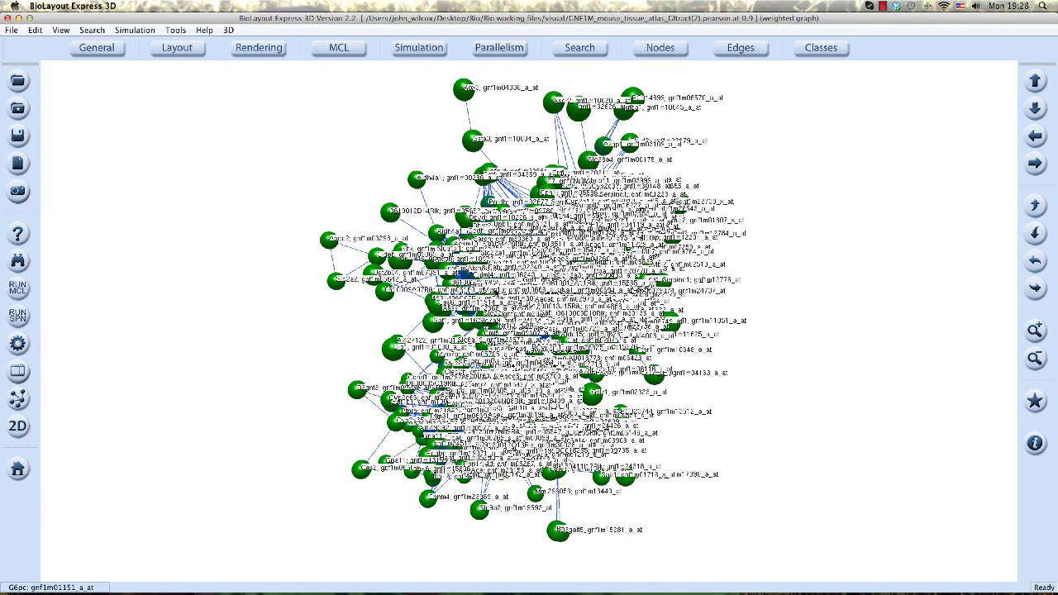
pyautogui.scroll(5, 505, 296)
pyautogui.scroll(10, 476, 177)
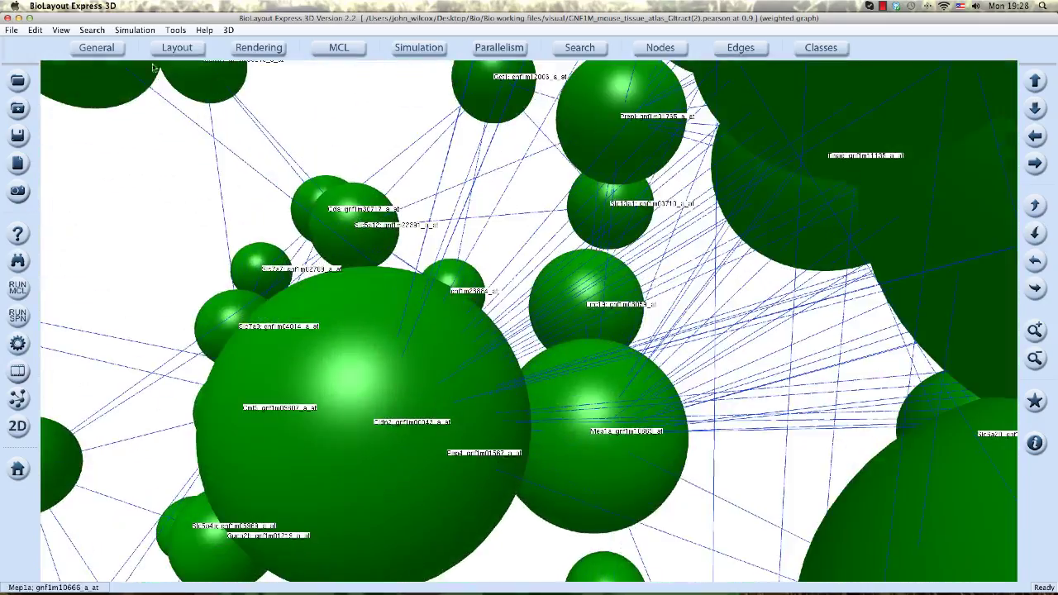
# Hide the names of all nodes in the network.
pyautogui.click(61, 31)
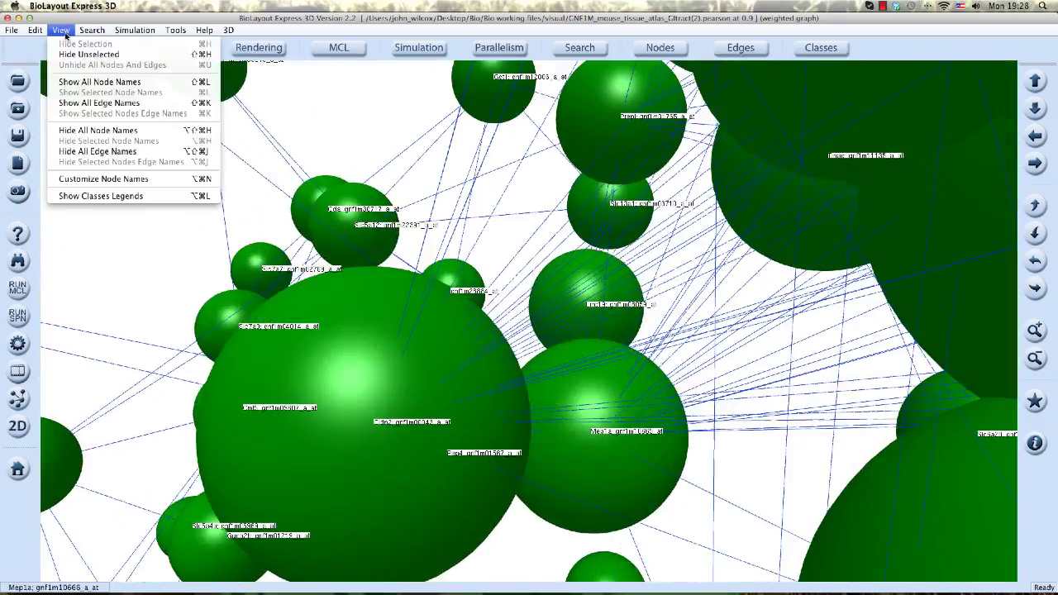
pyautogui.click(106, 131)
pyautogui.scroll(-10, 430, 352)
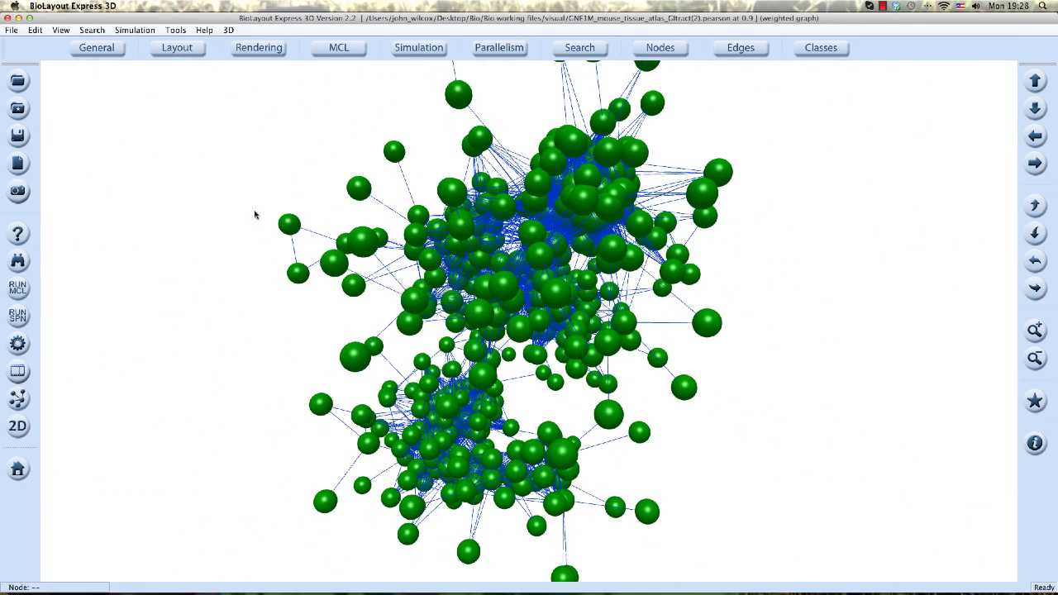
# Select the small group of outlying nodes beside the network, show only their names, and inspect the labels up close.
pyautogui.moveTo(223, 180); pyautogui.dragTo(335, 279)
pyautogui.click(61, 31)
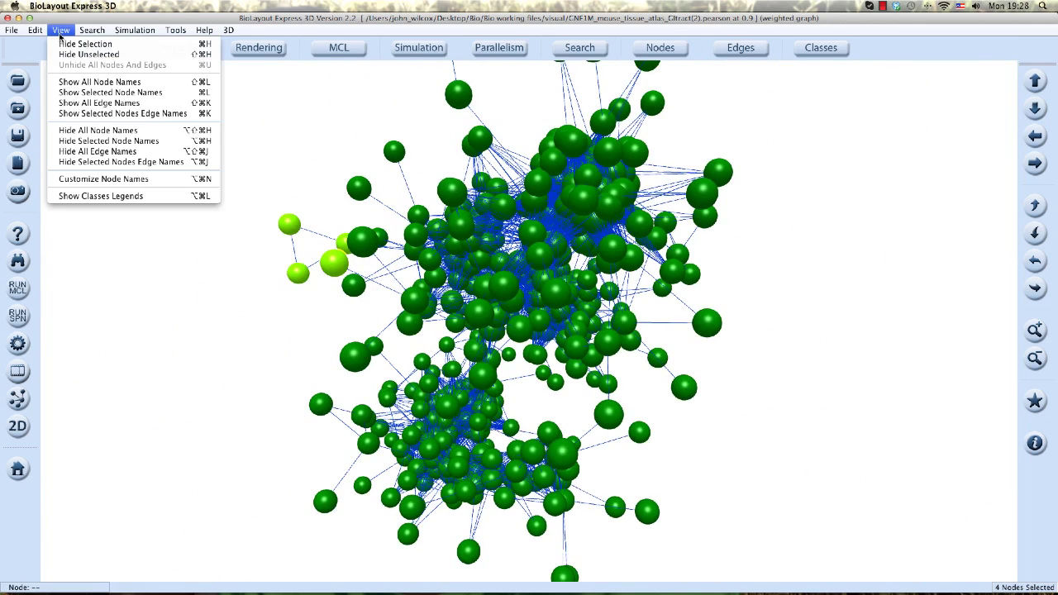
pyautogui.click(93, 94)
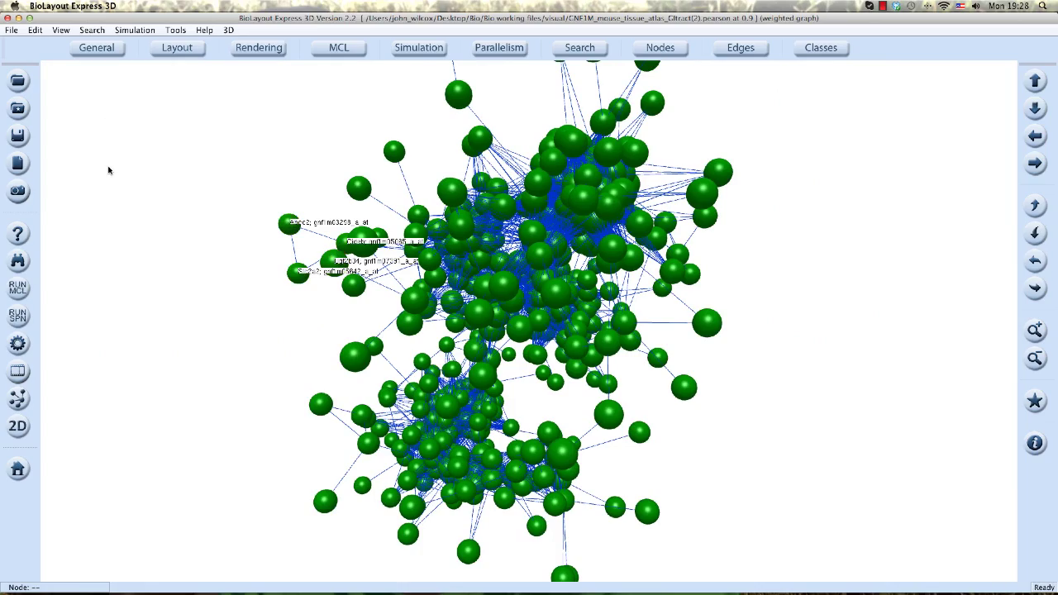
pyautogui.scroll(3, 171, 215)
pyautogui.scroll(4, 308, 269)
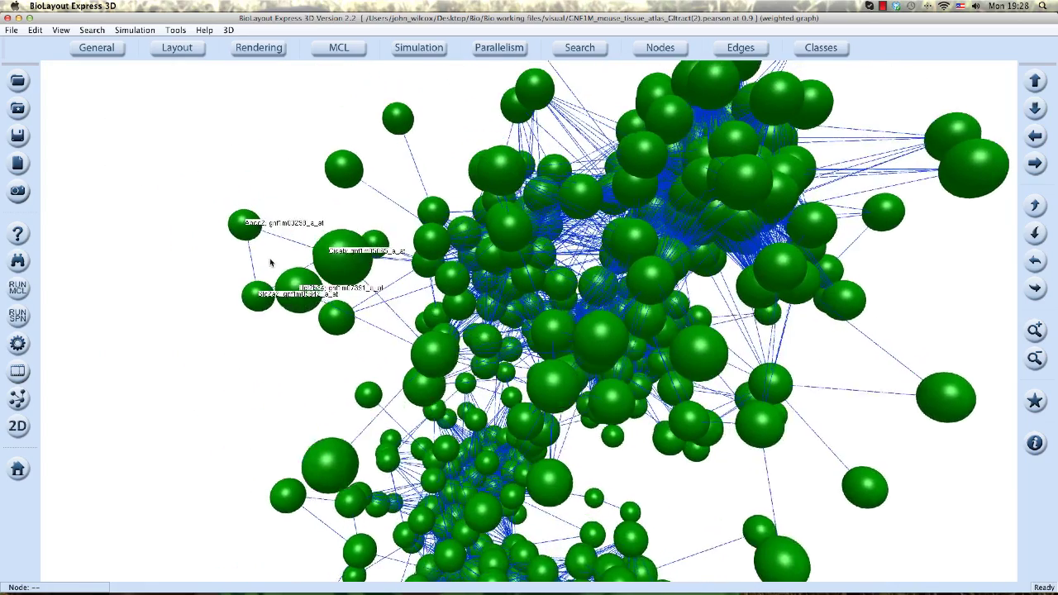
pyautogui.scroll(4, 328, 266)
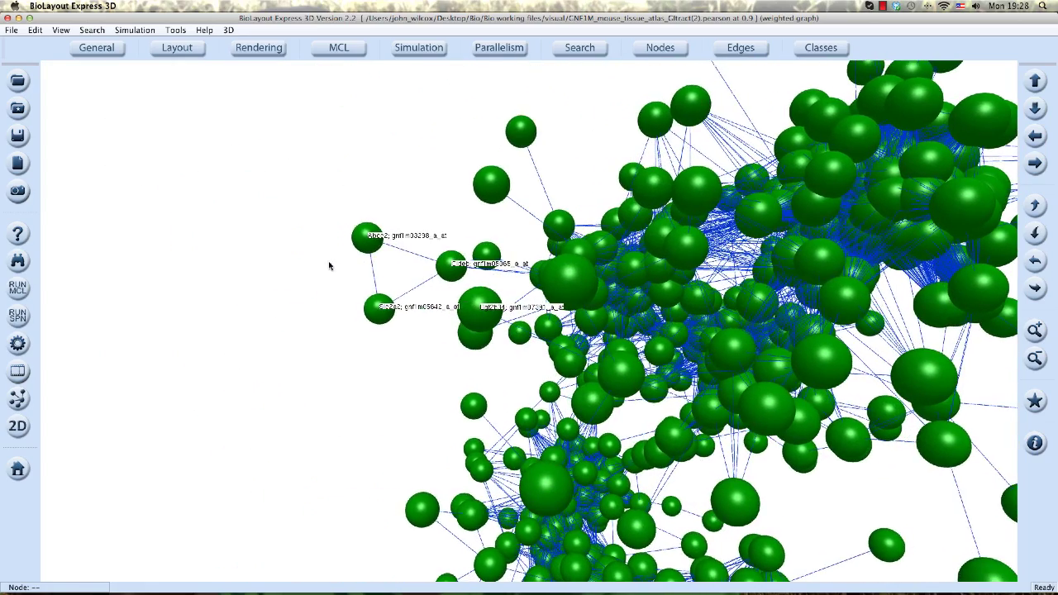
# Hide all node names so the outlying group is unlabelled again.
pyautogui.click(62, 30)
pyautogui.click(91, 132)
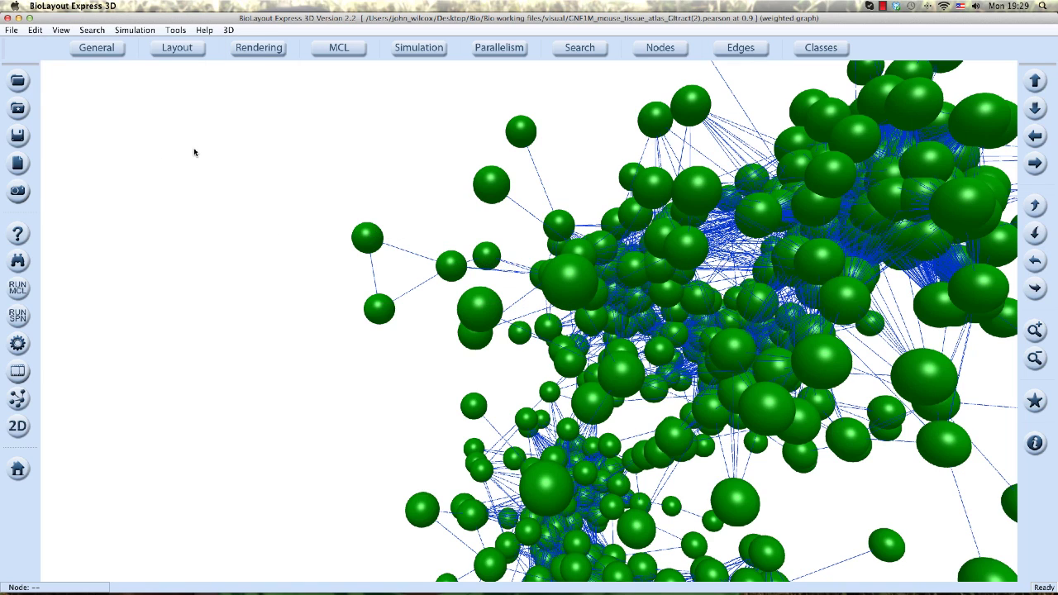
# Change the edge color of the network to a pinkish red and apply it.
pyautogui.click(759, 52)
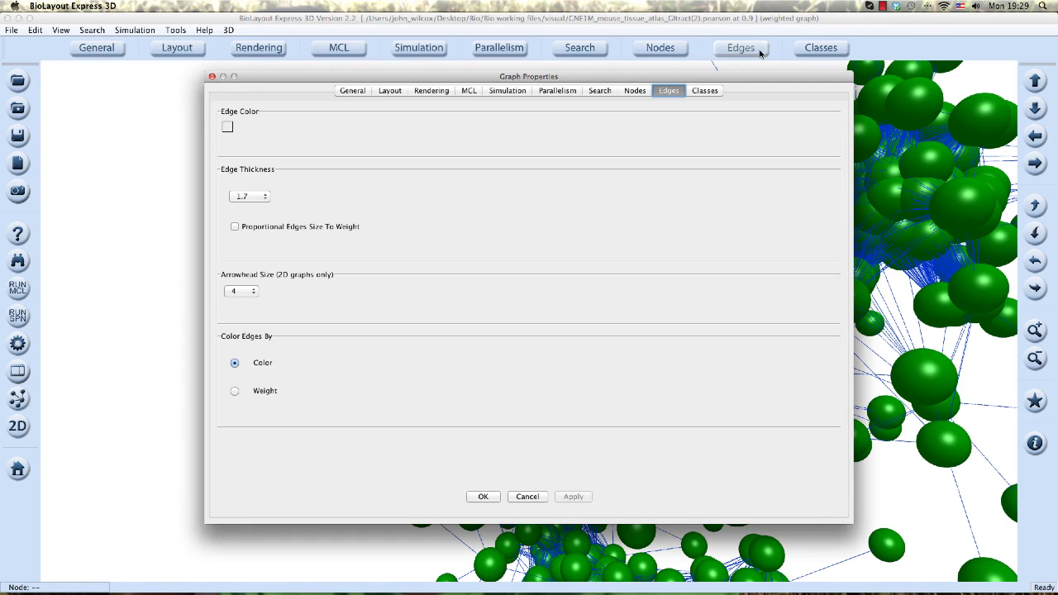
pyautogui.click(228, 129)
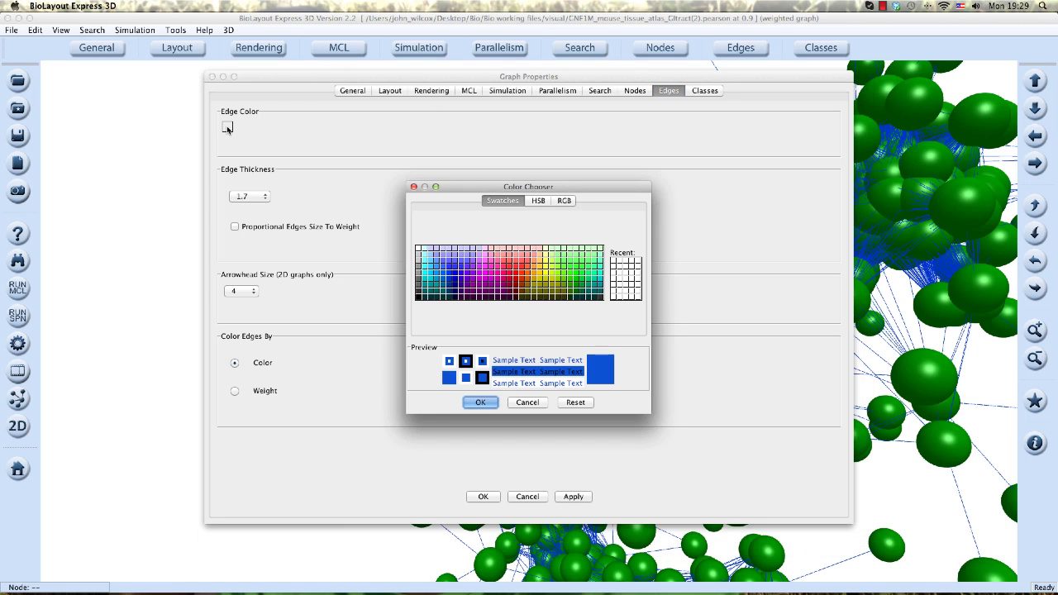
pyautogui.click(506, 278)
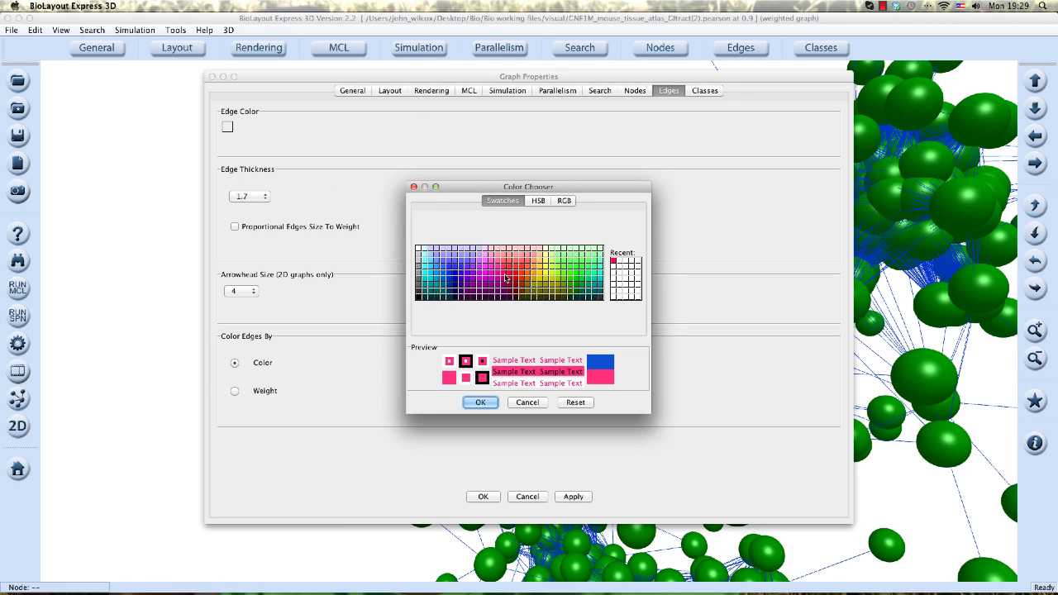
pyautogui.click(485, 402)
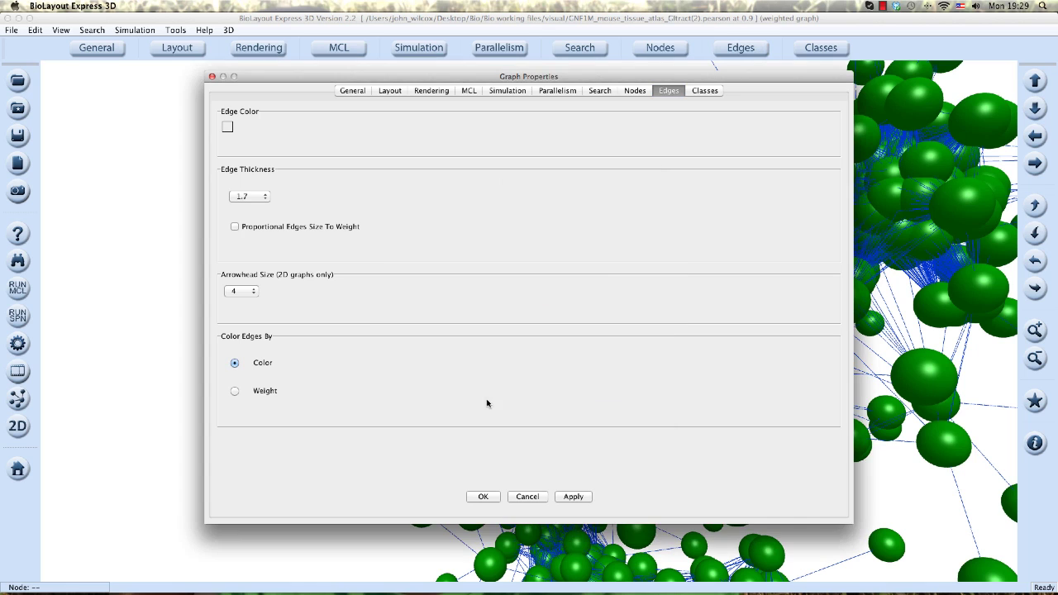
pyautogui.click(573, 500)
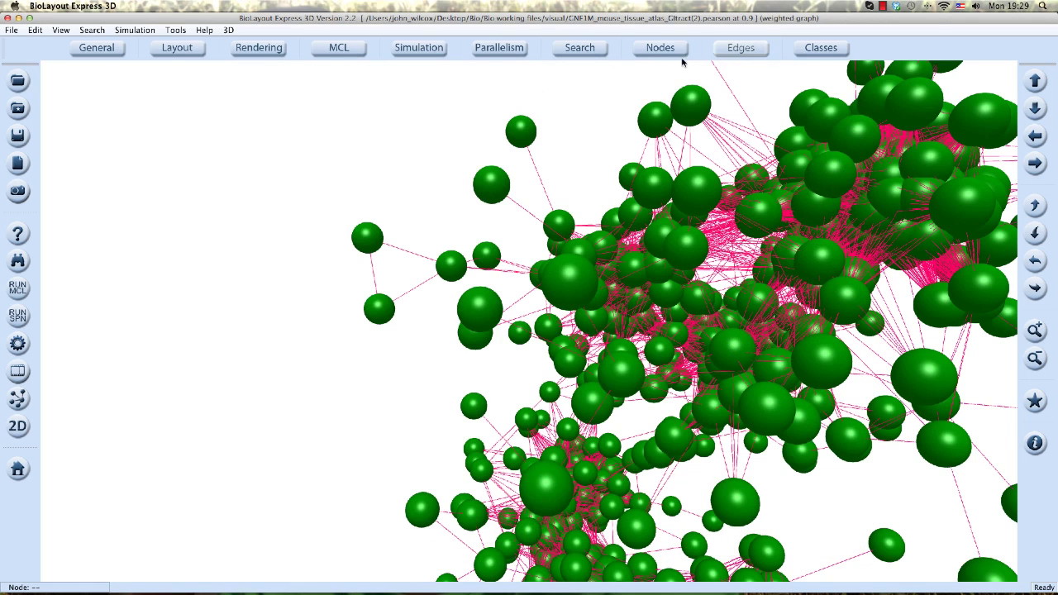
# Set the edge thickness to 3.4 and apply it to the network.
pyautogui.click(735, 47)
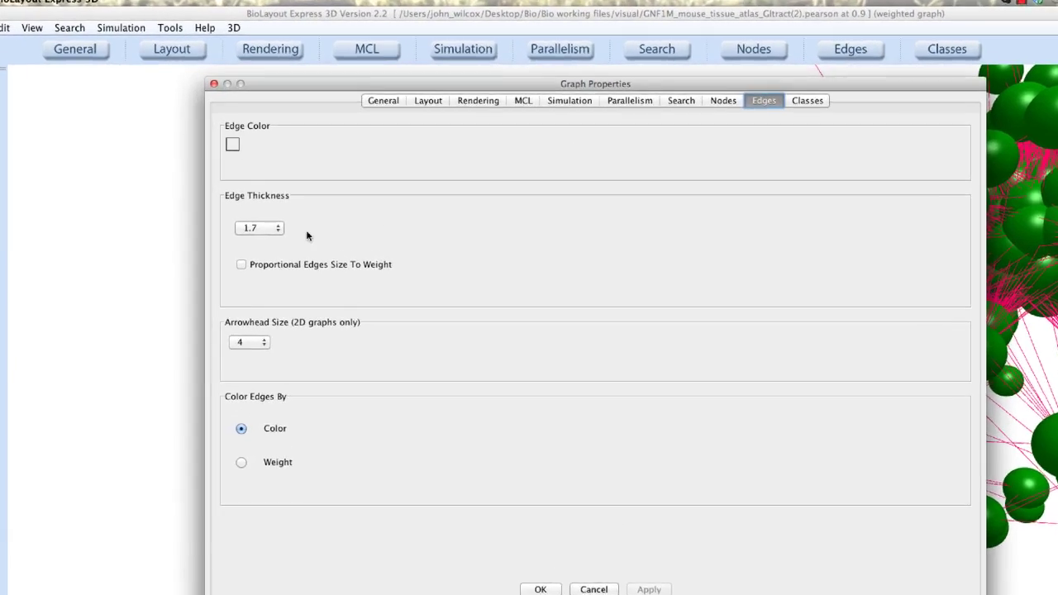
pyautogui.click(265, 200)
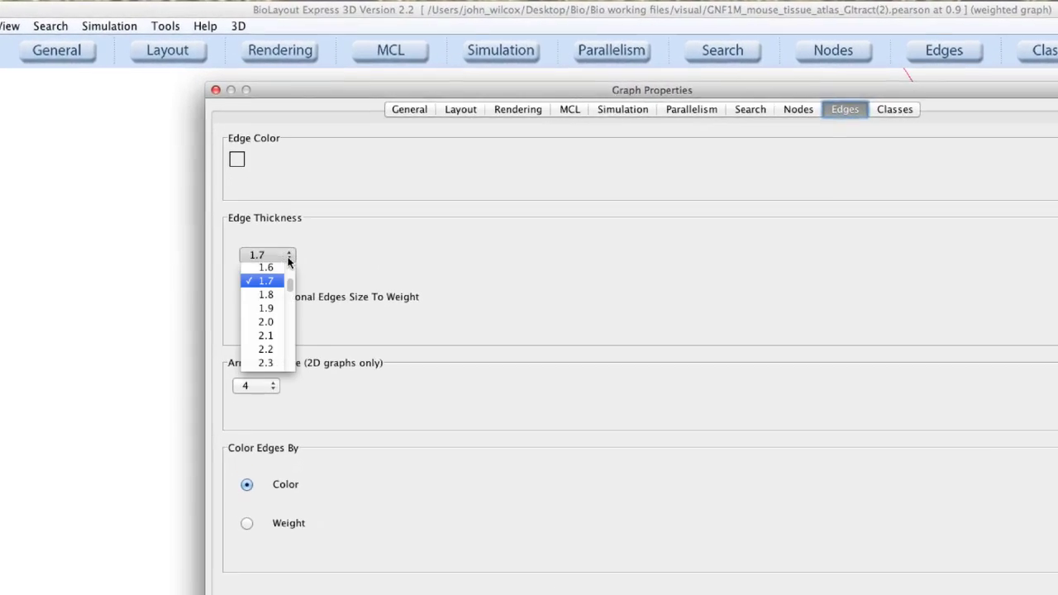
pyautogui.moveTo(291, 286); pyautogui.dragTo(290, 301)
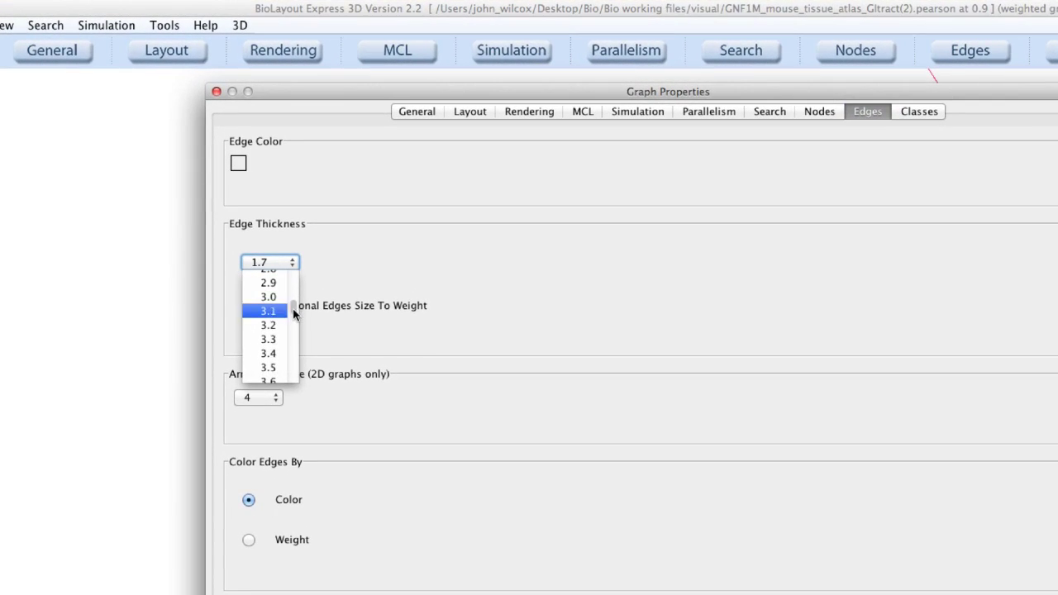
pyautogui.click(270, 354)
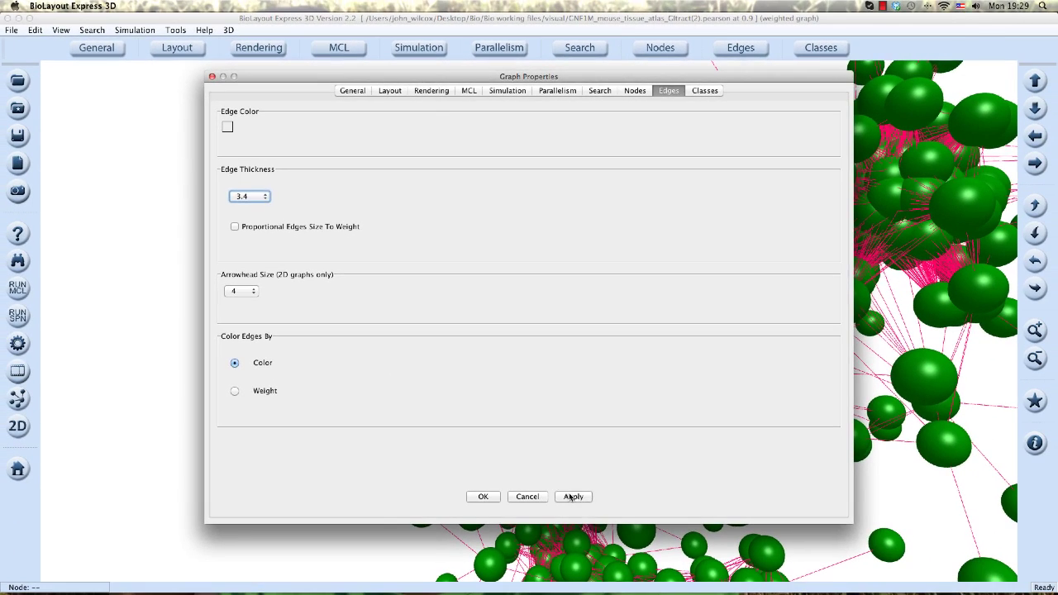
pyautogui.click(572, 497)
pyautogui.click(493, 497)
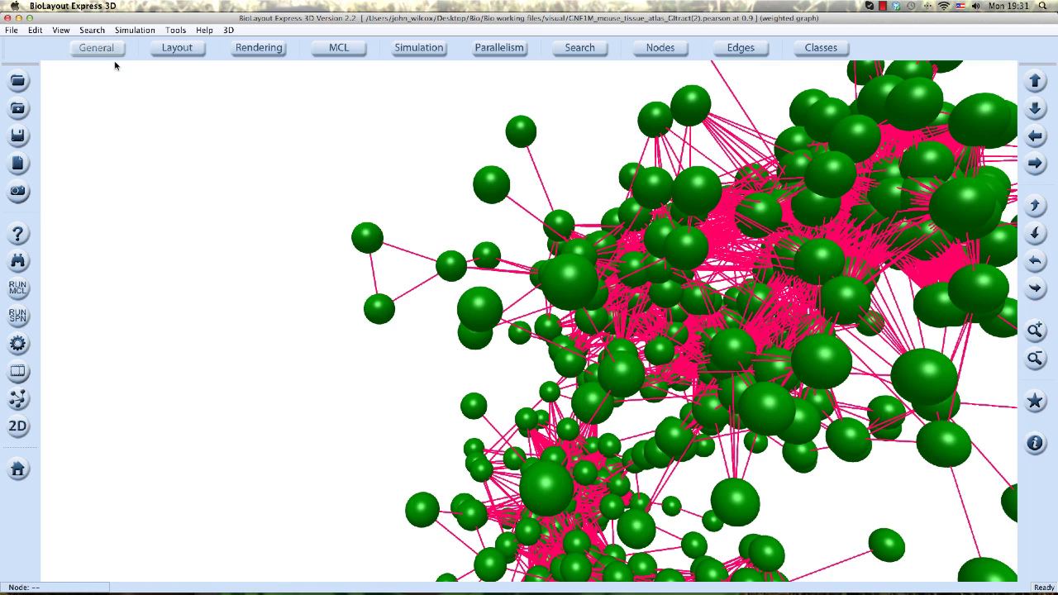
# Show the names of all edges in the network and inspect the weight labels.
pyautogui.click(60, 30)
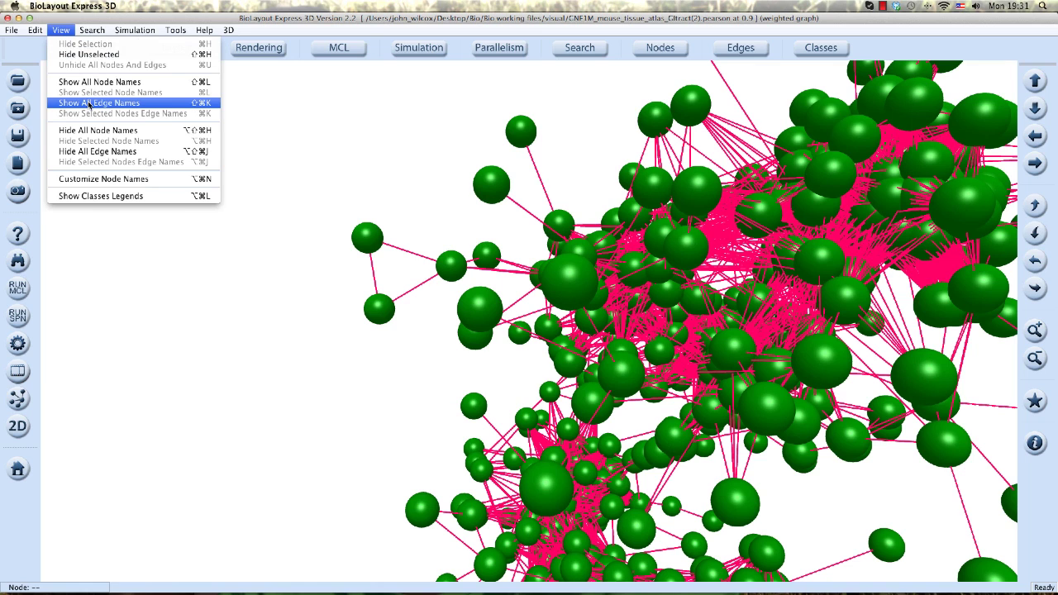
pyautogui.click(89, 104)
pyautogui.scroll(5, 514, 281)
pyautogui.scroll(-3, 516, 248)
pyautogui.scroll(-3, 555, 243)
pyautogui.scroll(-3, 573, 299)
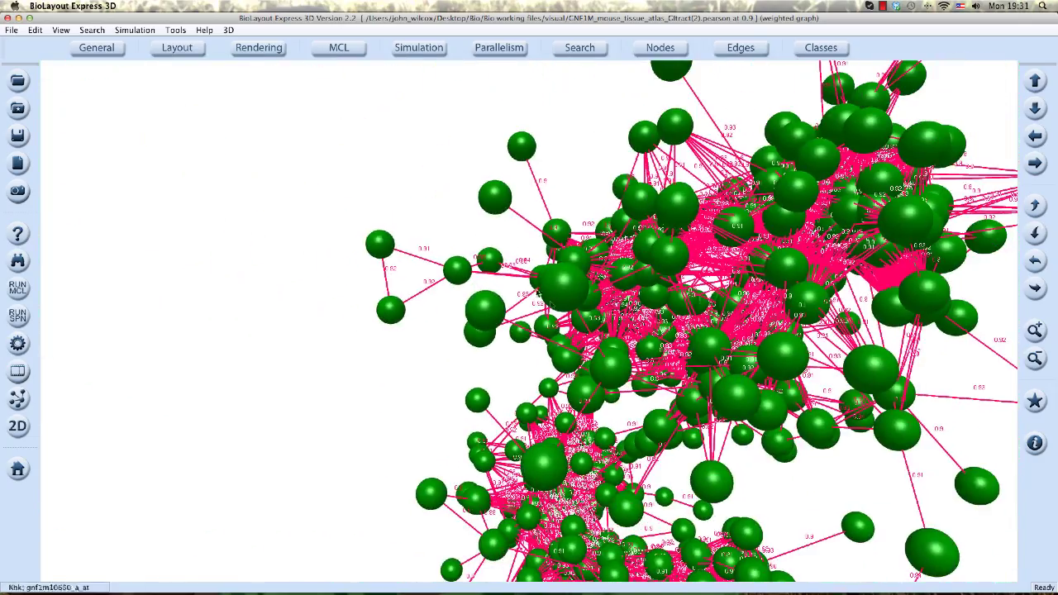
# Hide the names of all edges in the network.
pyautogui.click(61, 31)
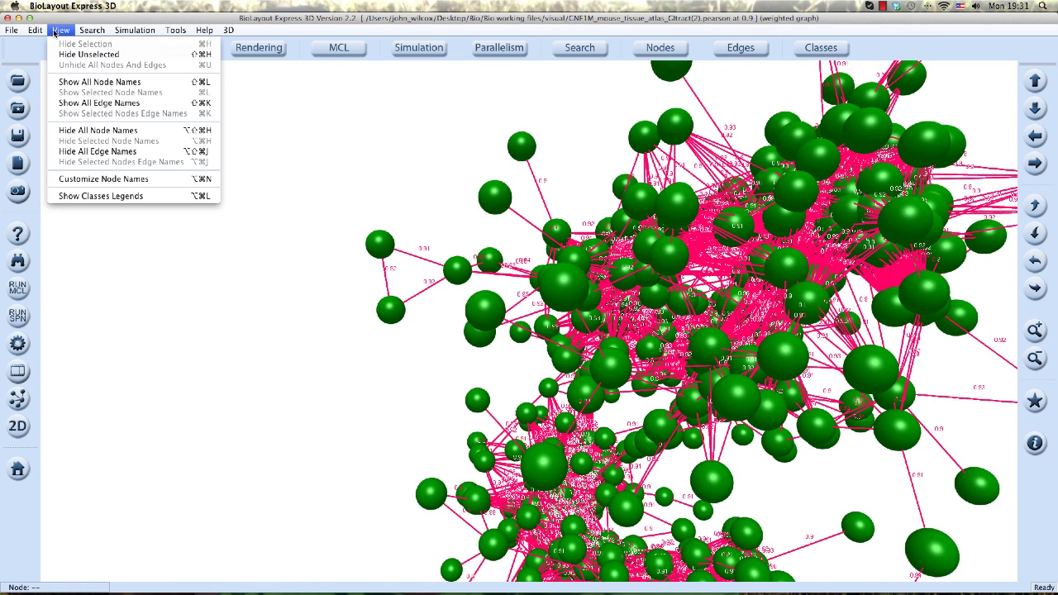
pyautogui.click(98, 152)
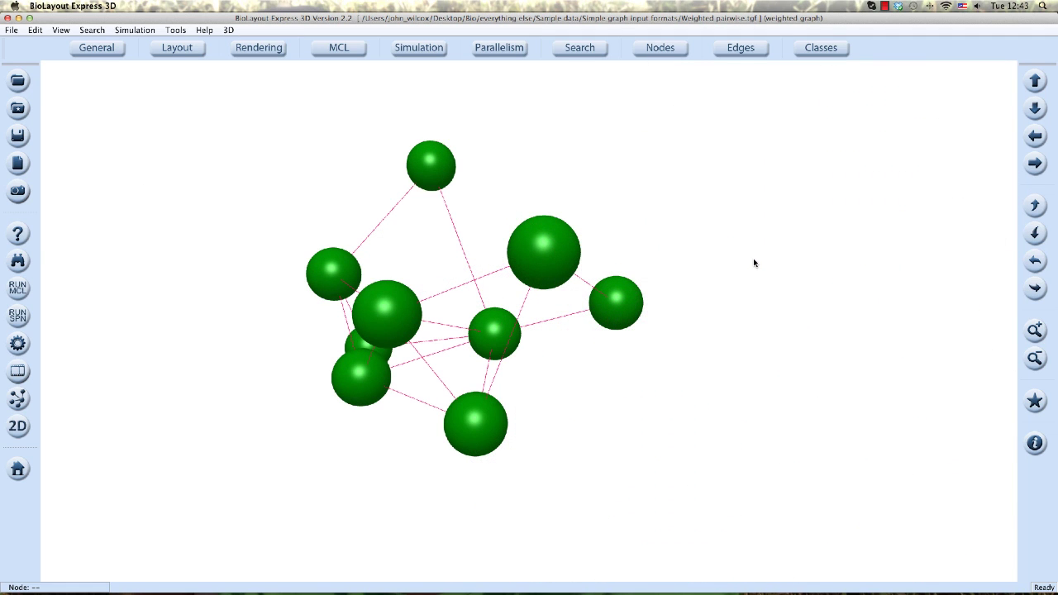
# Color the edges of the small weighted pairwise graph by Weight instead of a single color.
pyautogui.click(738, 54)
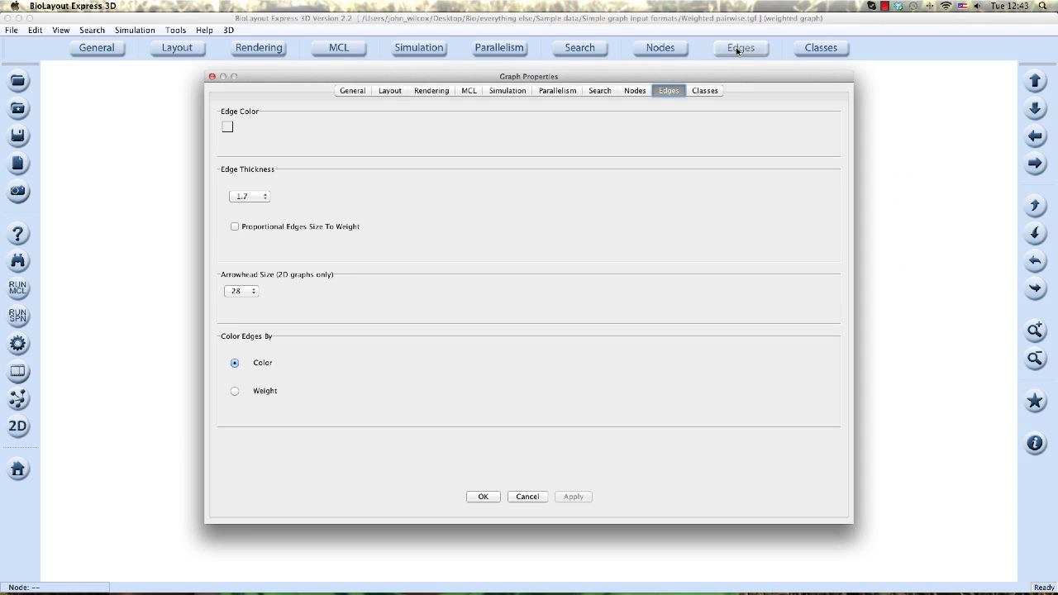
pyautogui.click(235, 391)
pyautogui.click(480, 497)
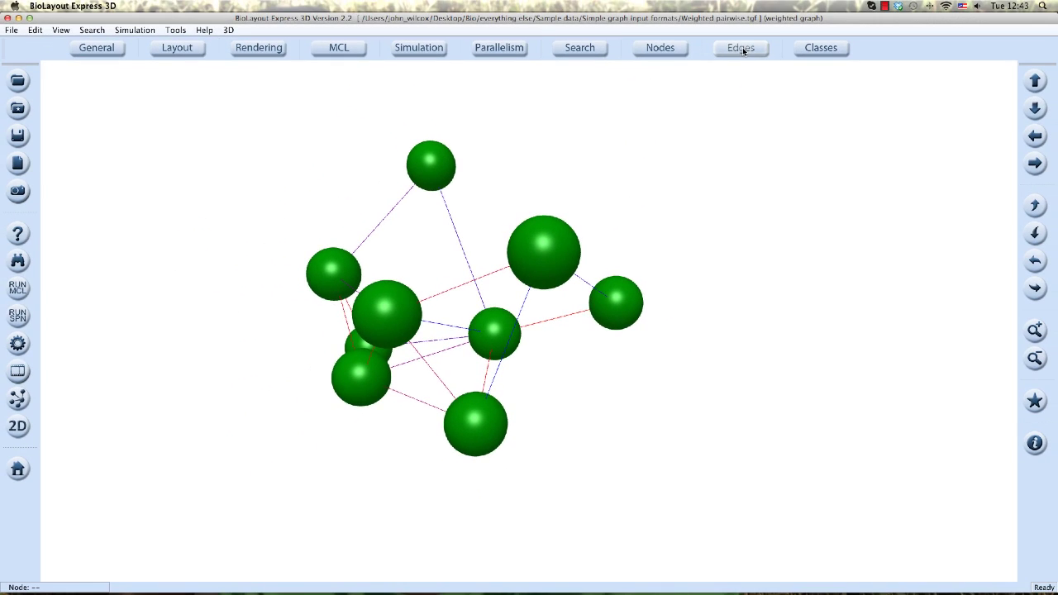
# Set the edge thickness to 8.3 and make the edge size proportional to weight.
pyautogui.click(742, 47)
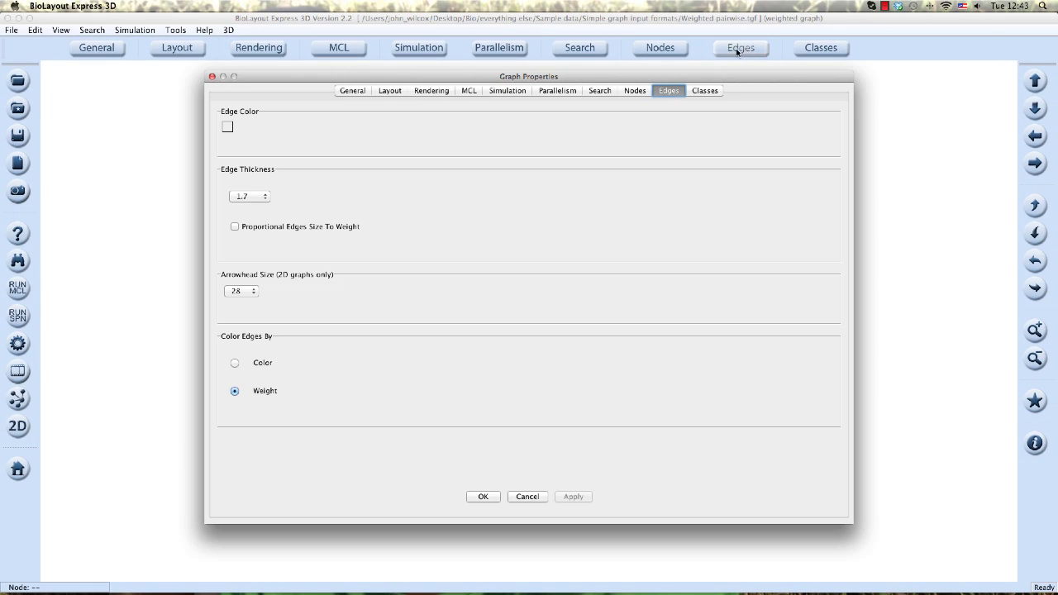
pyautogui.click(267, 200)
pyautogui.moveTo(265, 207); pyautogui.dragTo(266, 263)
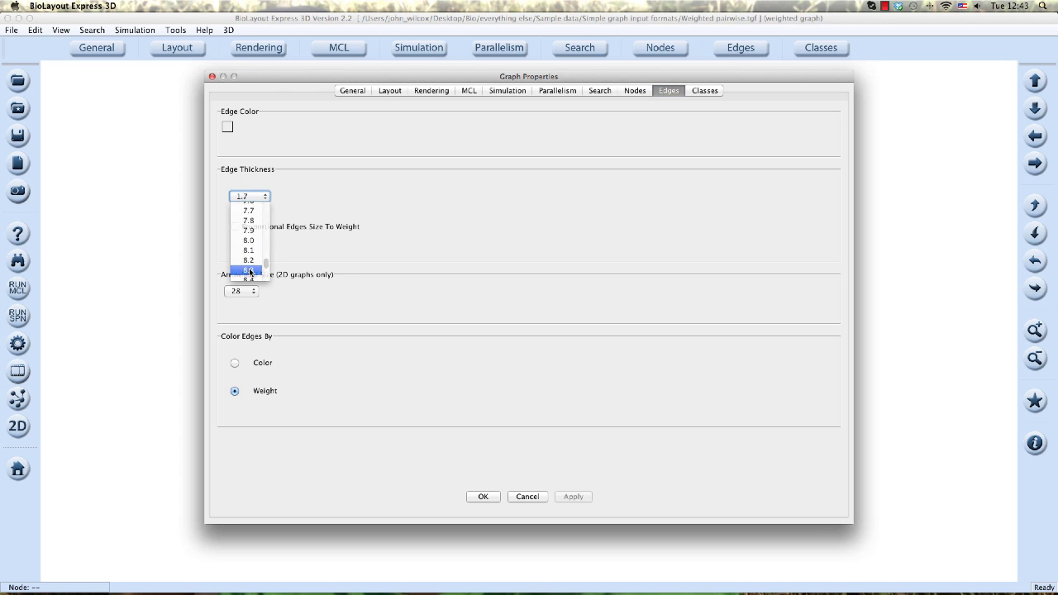
pyautogui.click(250, 272)
pyautogui.click(235, 226)
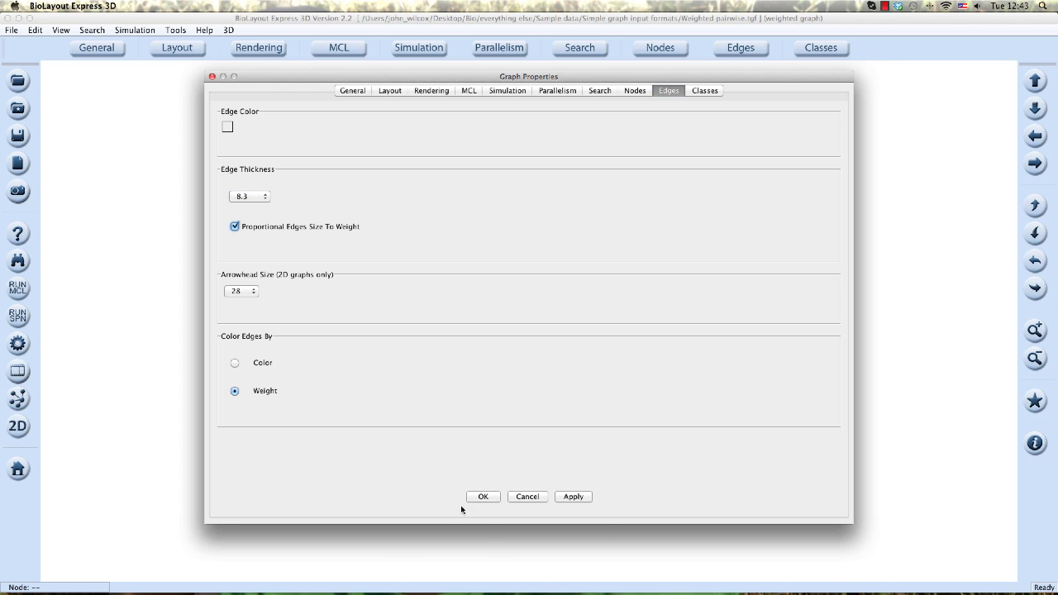
pyautogui.click(486, 497)
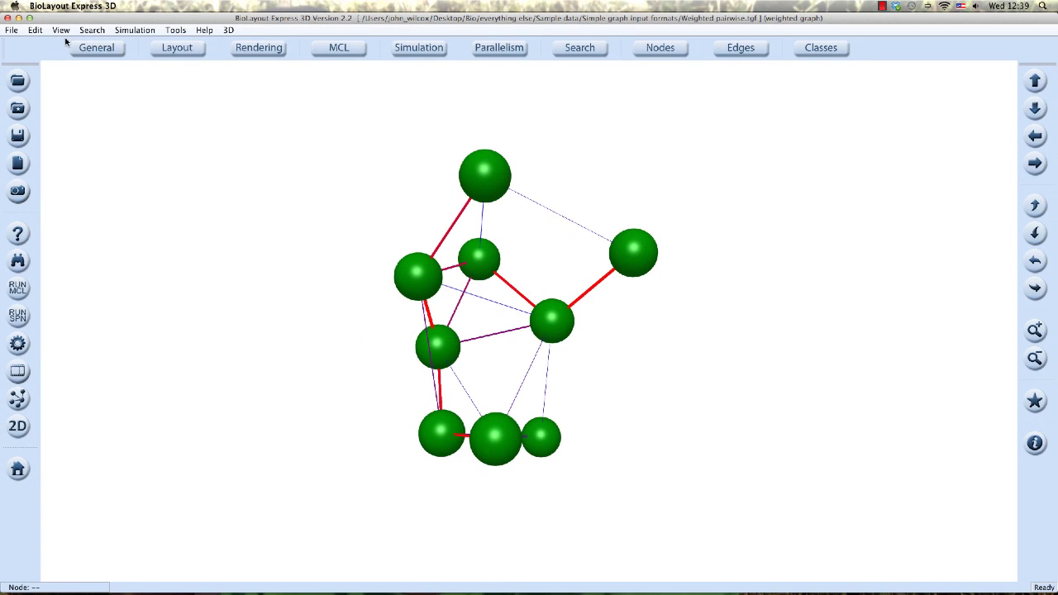
# Show all edge names in the small weighted graph and inspect the weights along the edges.
pyautogui.click(63, 33)
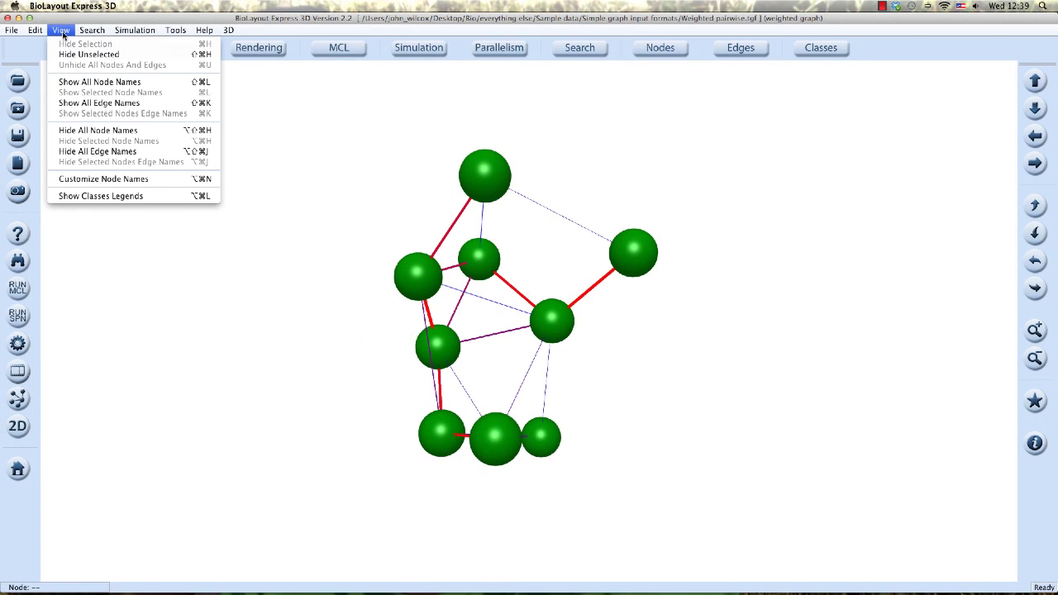
pyautogui.click(88, 103)
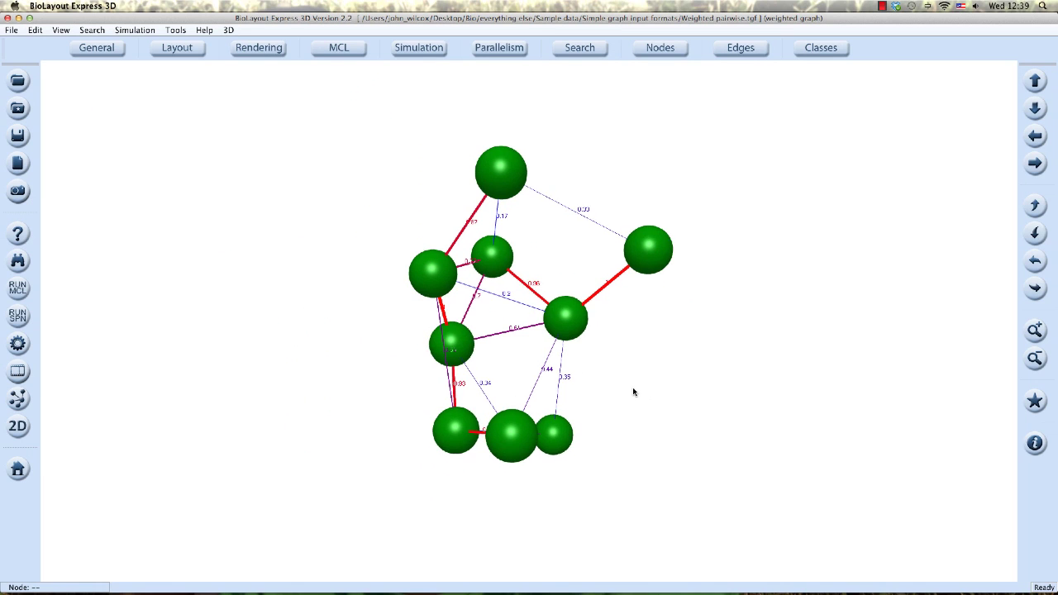
pyautogui.scroll(5, 634, 391)
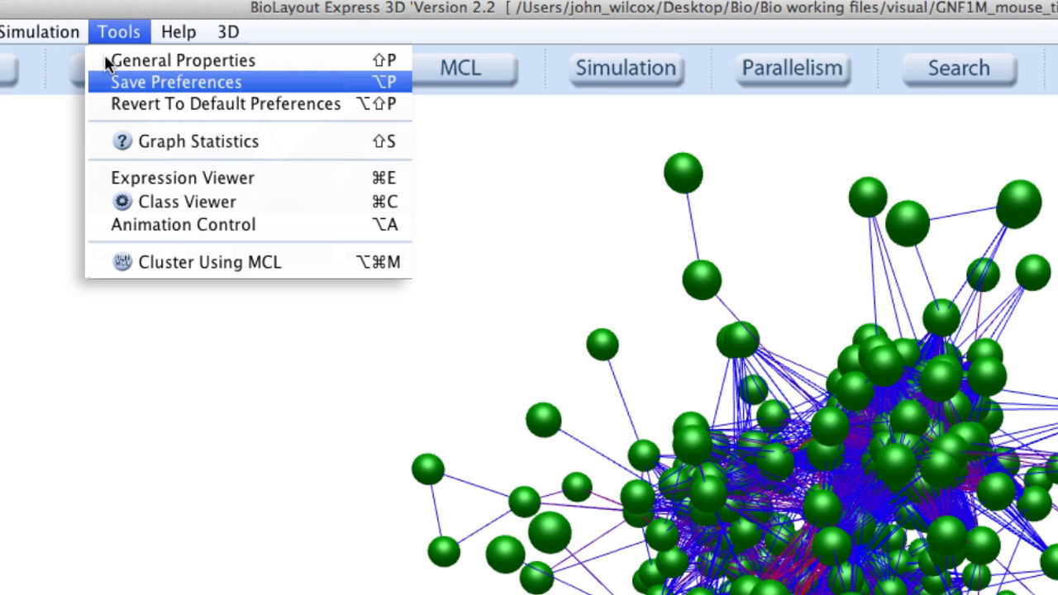
# Save the current graph display settings as preferences.
pyautogui.press('Return')
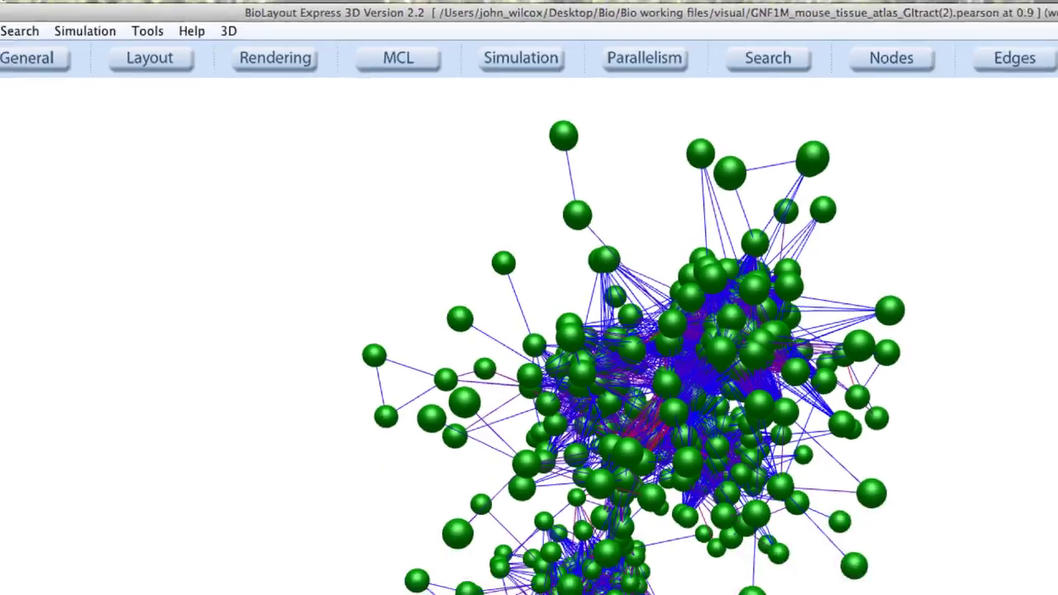